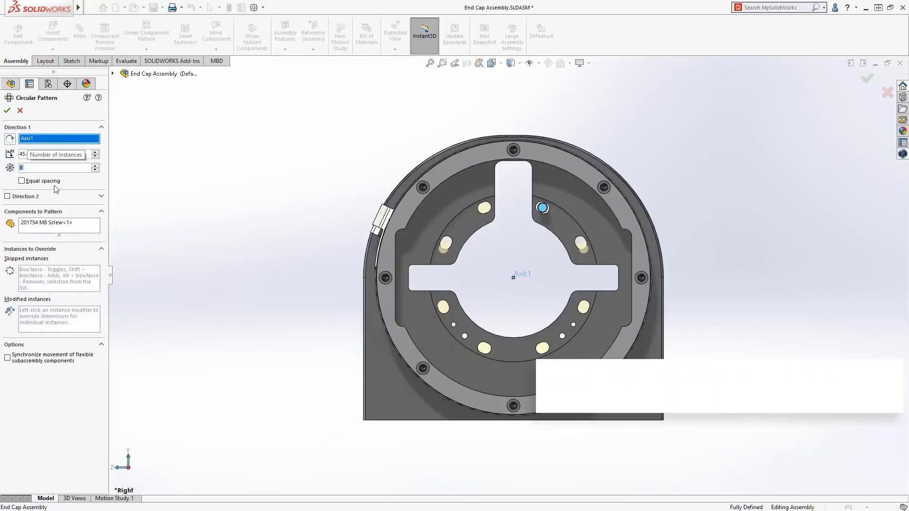
Modify the second screw instance of the circular component pattern, setting its angle from seed to 40 degrees
click(52, 319)
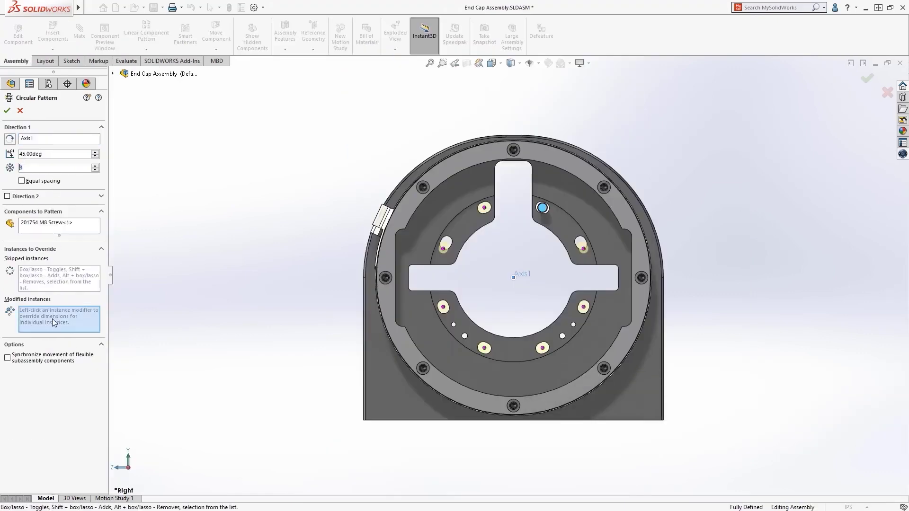
right_click(583, 249)
click(615, 264)
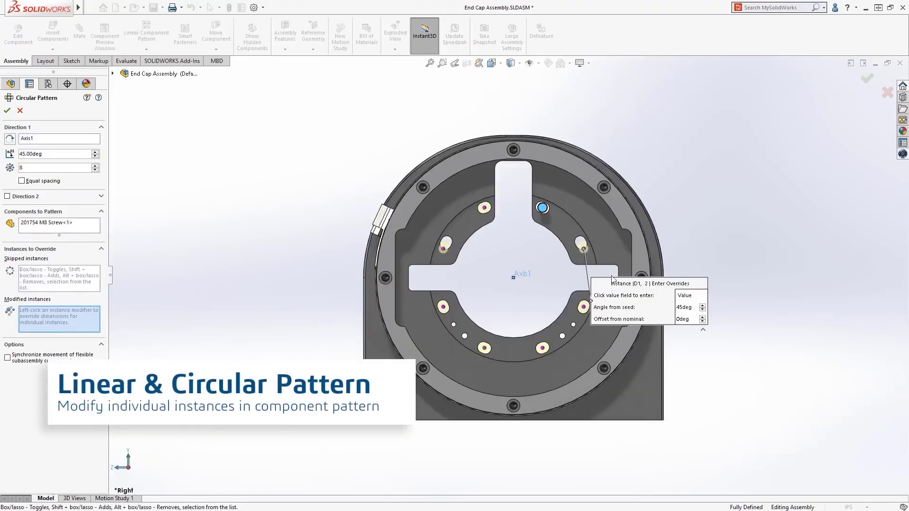
click(702, 310)
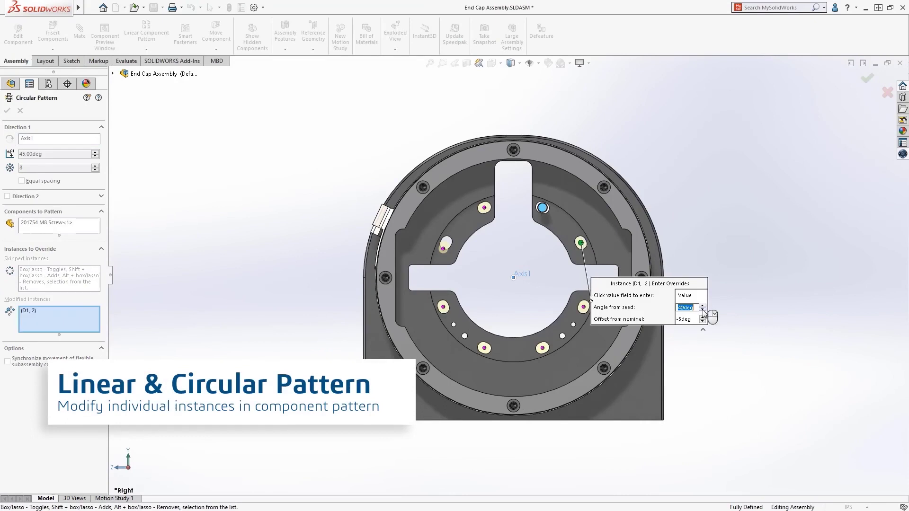
click(733, 302)
Override the angle from seed of the seventh screw instance to line it up with its hole
right_click(448, 252)
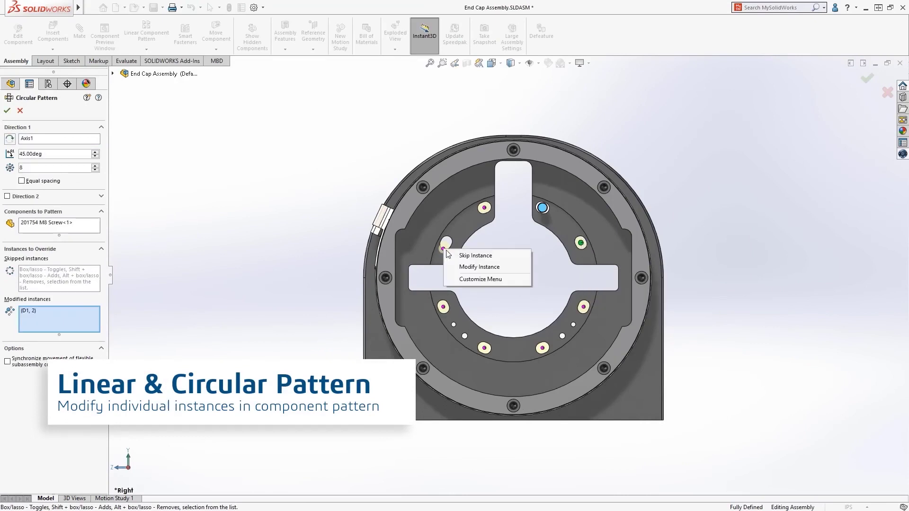
click(480, 266)
click(552, 308)
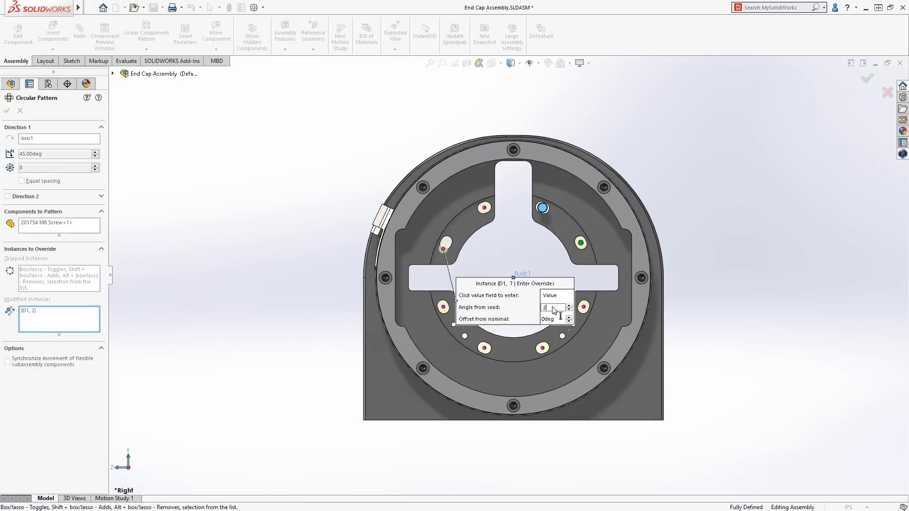
key(Return)
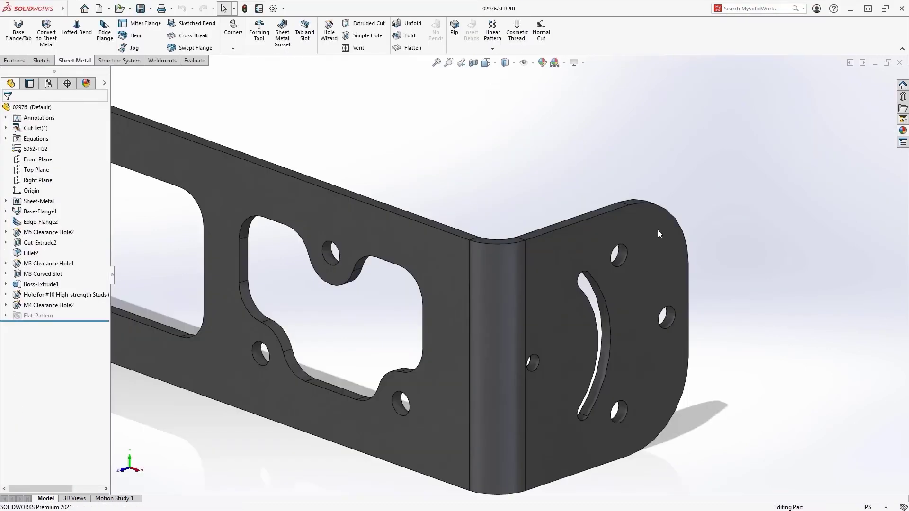
Add an edge flange along the bracket's outer tangent edge chain, following the bend and rounded corners
key(s)
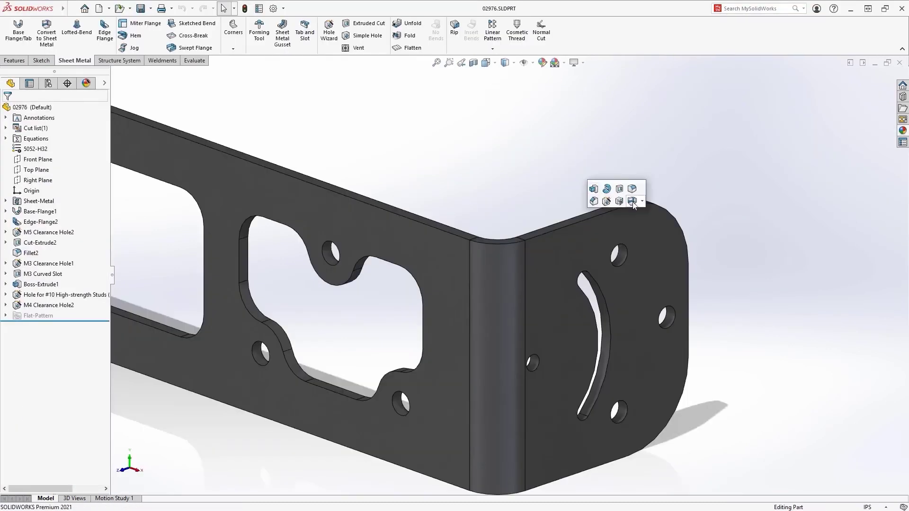
click(641, 201)
click(661, 250)
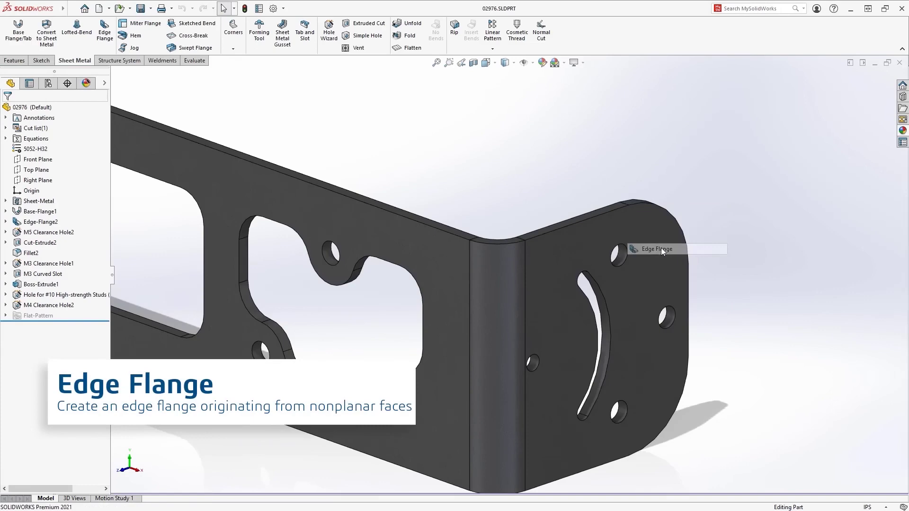
right_click(608, 214)
click(643, 314)
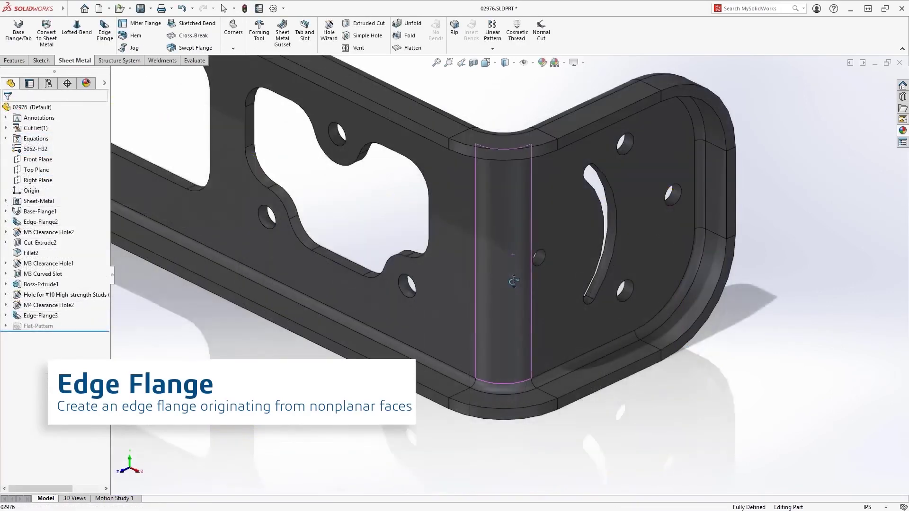
middle_drag(516, 258, 522, 230)
scroll(520, 265, up, 5)
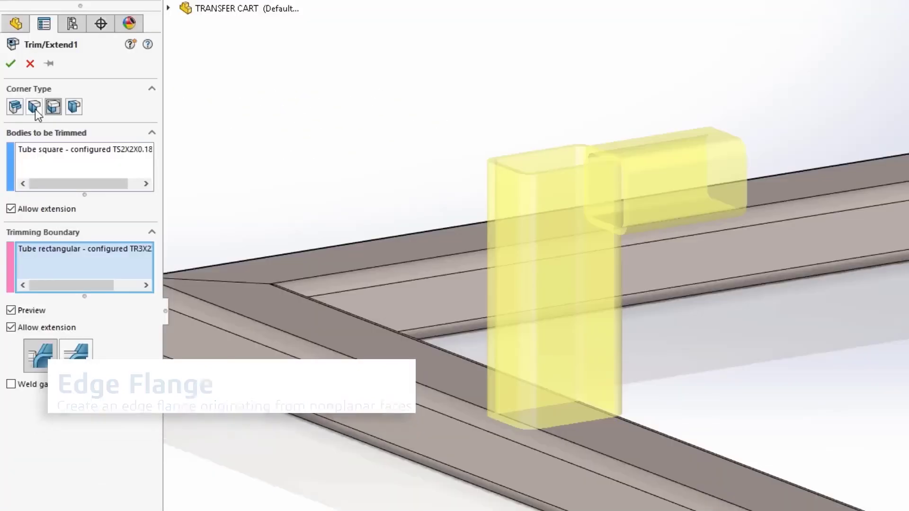
Trim the square tube against the rectangular tube using an end miter corner with the full flush option
click(34, 107)
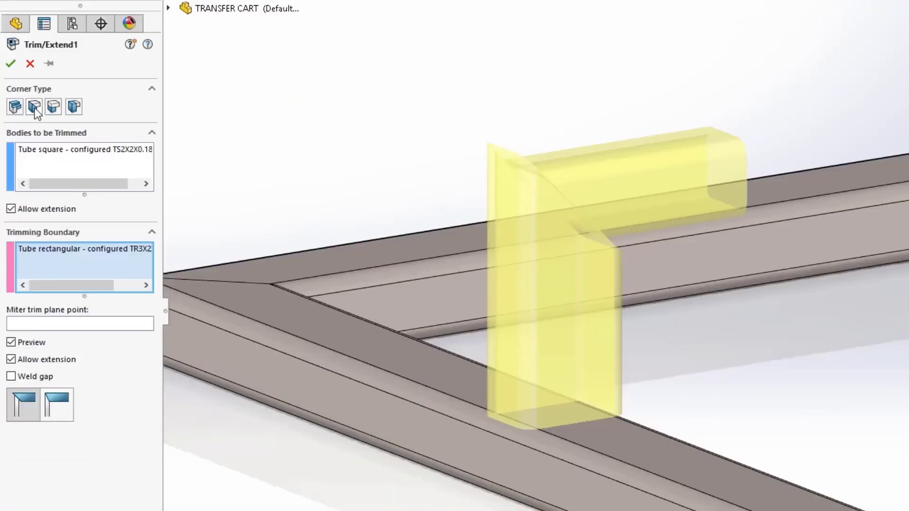
middle_drag(431, 294, 382, 247)
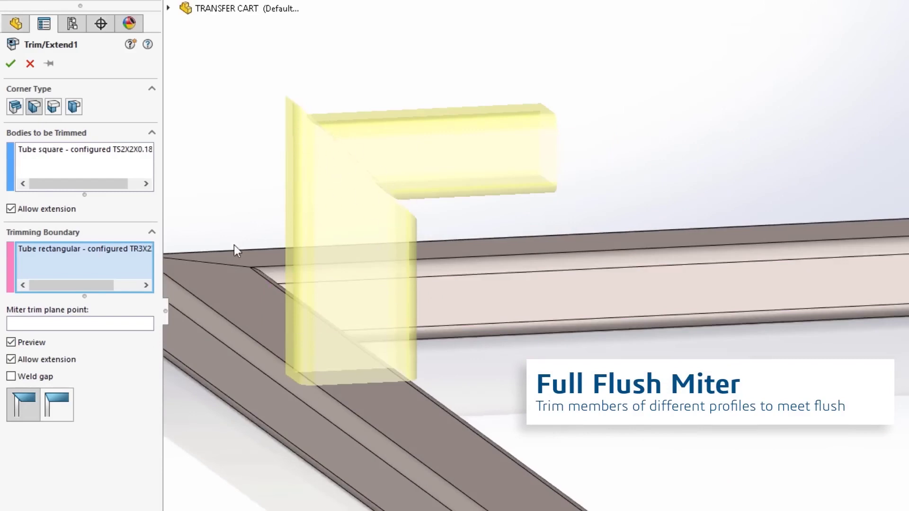
click(52, 415)
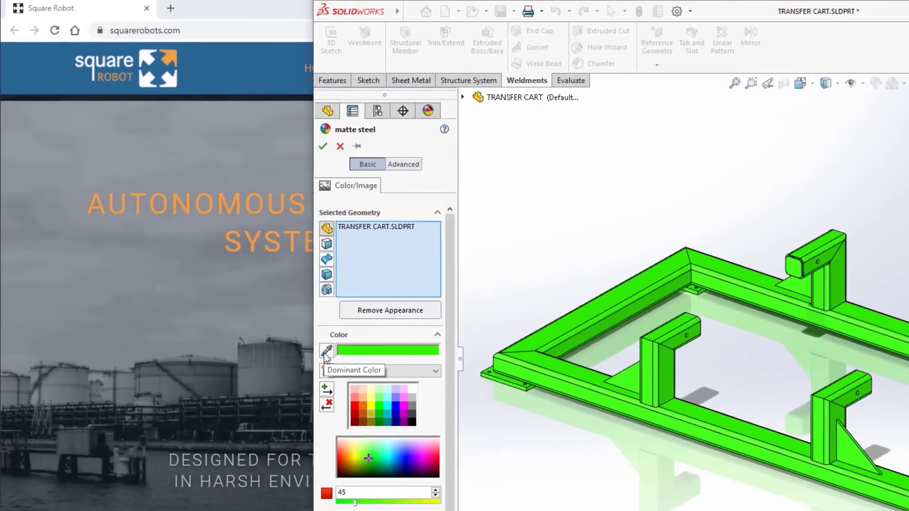
Sample the website's header blue for the whole transfer cart and its logo orange for the upright supports and their gussets
click(326, 351)
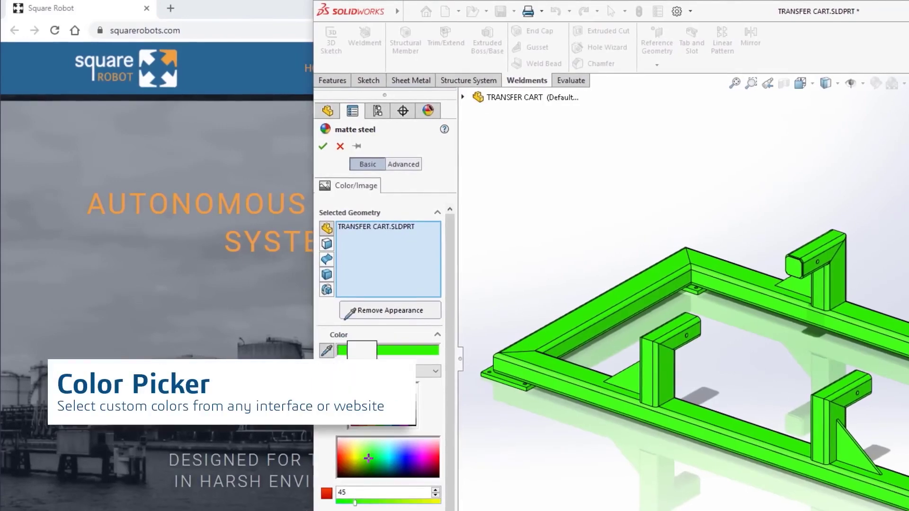
click(239, 79)
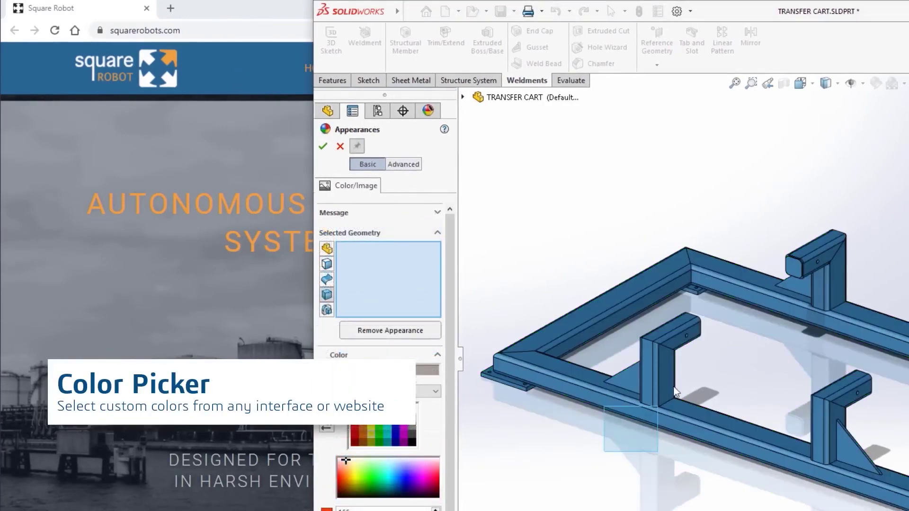
click(704, 325)
click(629, 387)
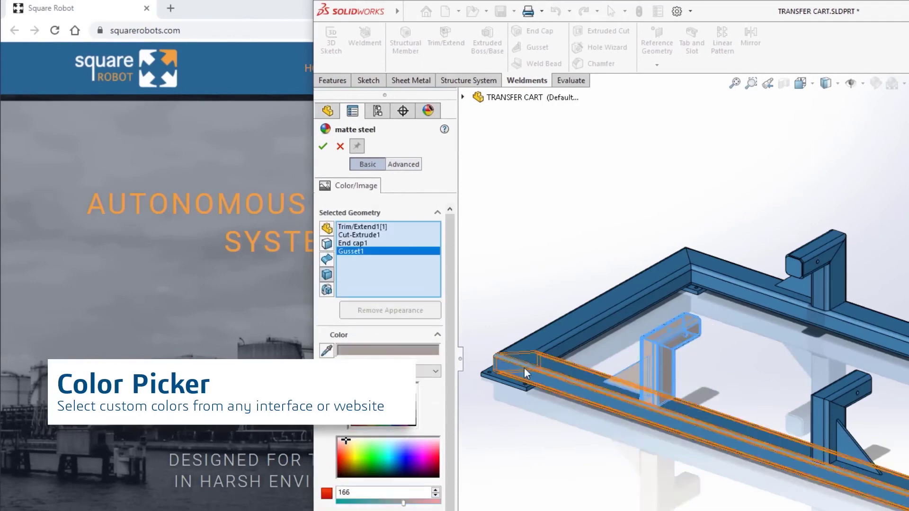
click(326, 351)
click(170, 58)
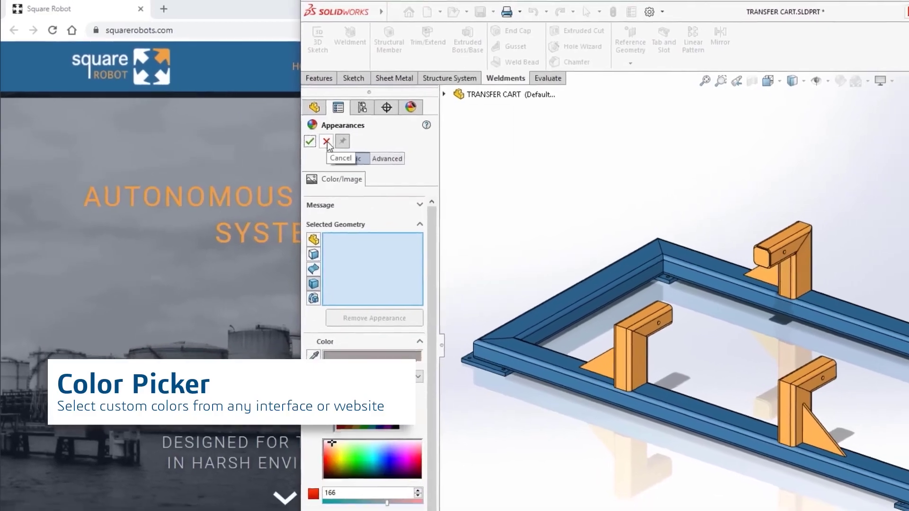
click(323, 146)
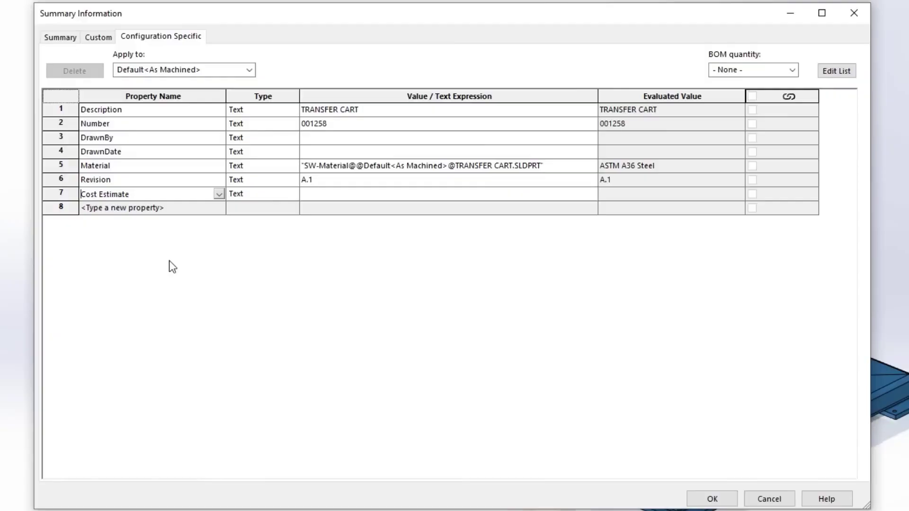
Set the type of the Cost Estimate configuration-specific property to Equation
click(273, 200)
click(292, 195)
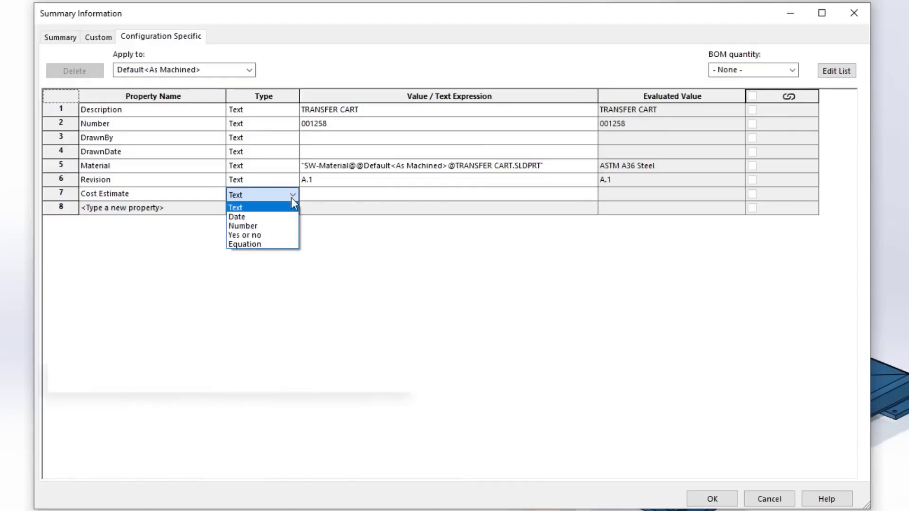
click(277, 245)
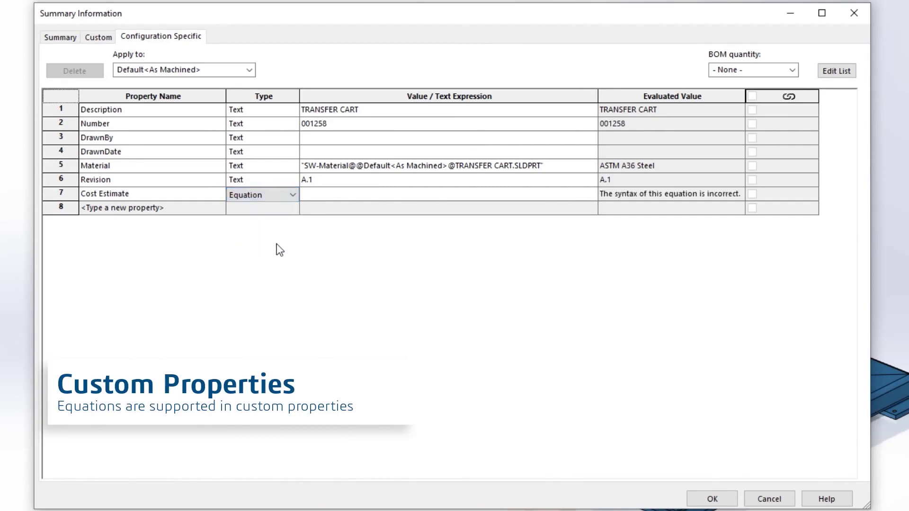
Insert the global variable "Est. finished cost $/lb" into the value expression of the Cost Estimate property
click(315, 196)
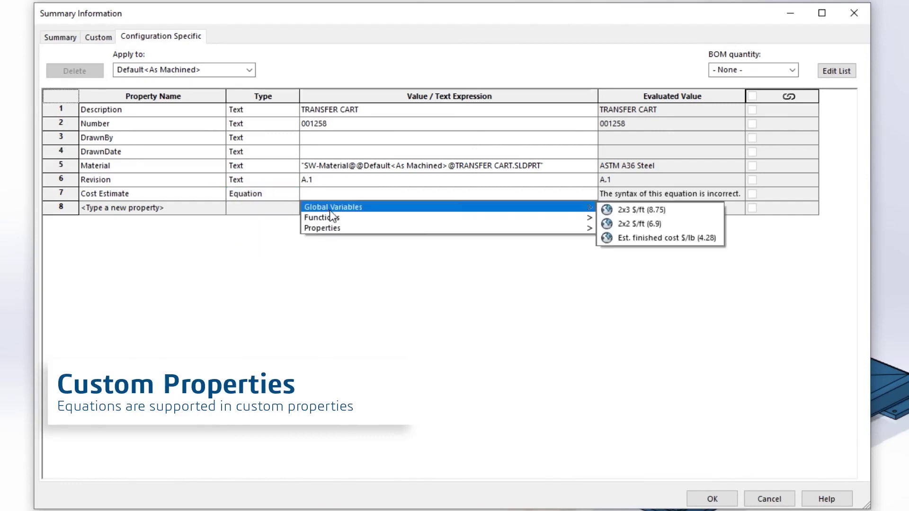
mouse_move(388, 221)
mouse_move(468, 225)
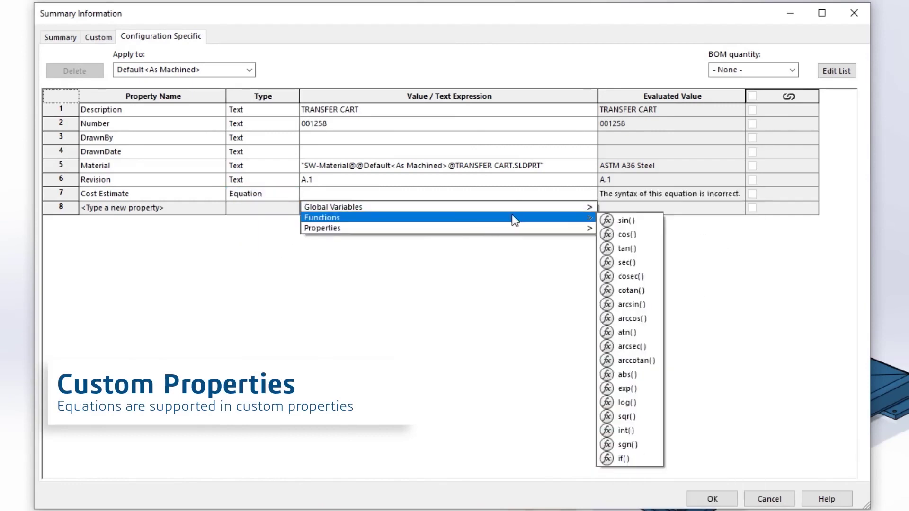
mouse_move(519, 209)
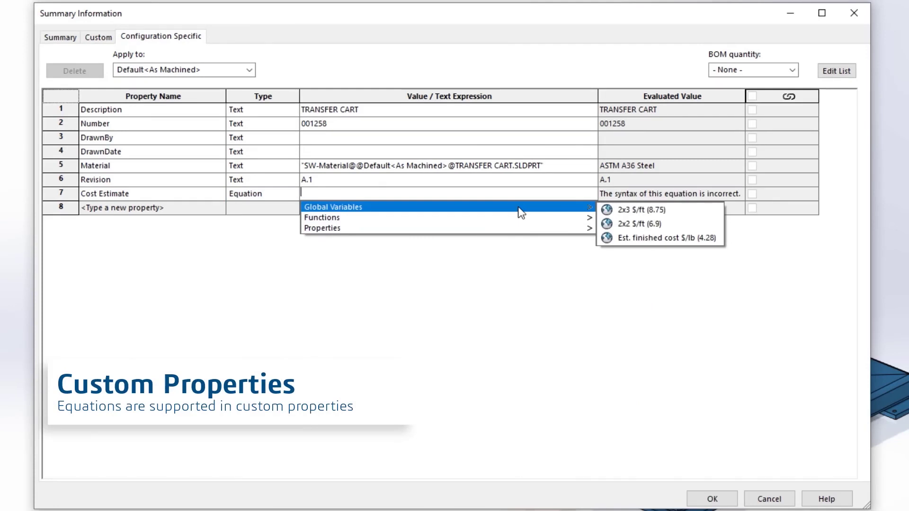
click(643, 237)
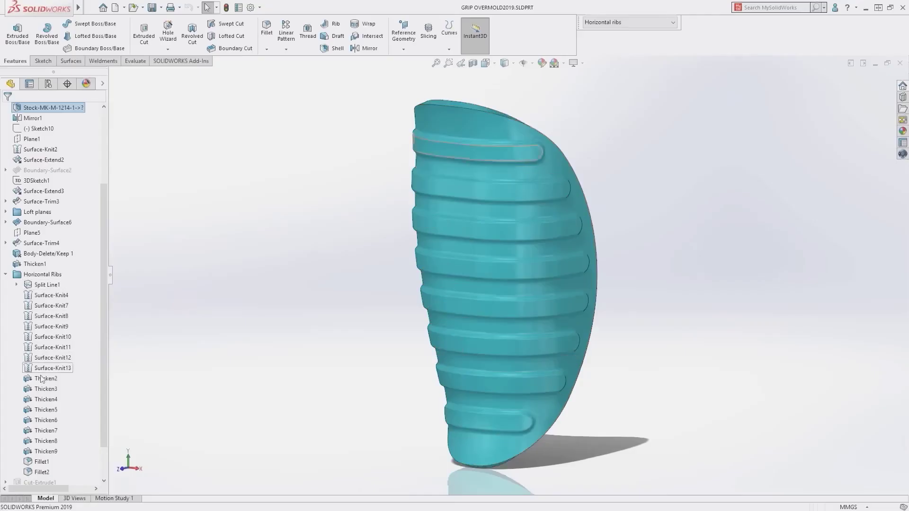
Switch the grip through the Bumps and Dimples configurations and on to another texture configuration to compare the surface textures
click(629, 23)
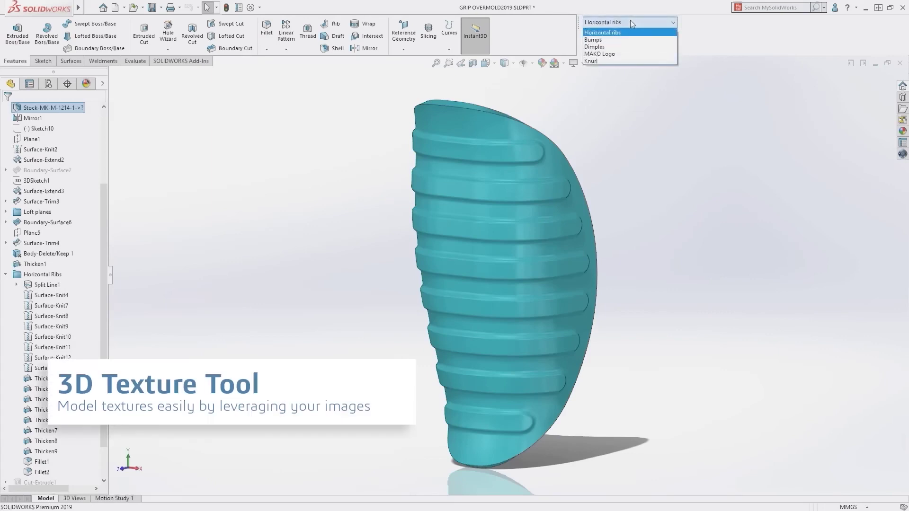
click(605, 29)
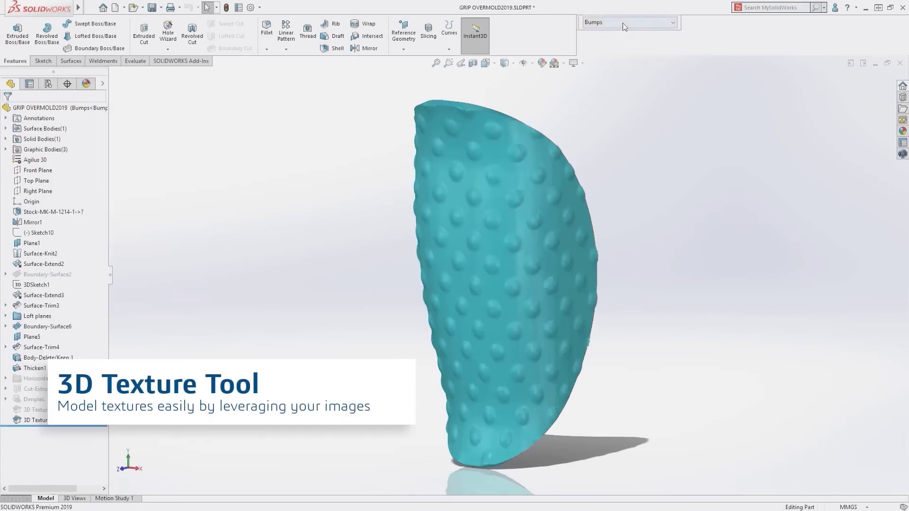
click(623, 23)
click(620, 52)
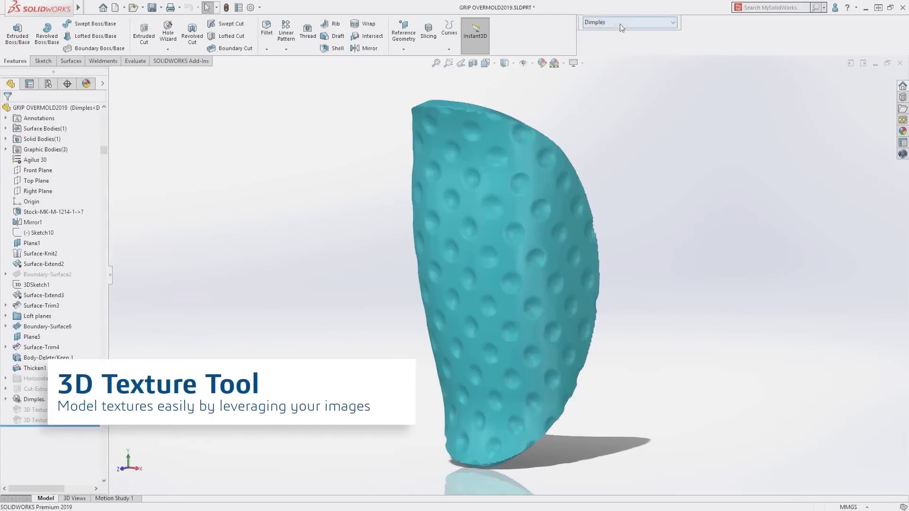
click(620, 24)
click(620, 57)
mouse_move(544, 159)
middle_down()
mouse_move(602, 166)
mouse_move(534, 154)
middle_up()
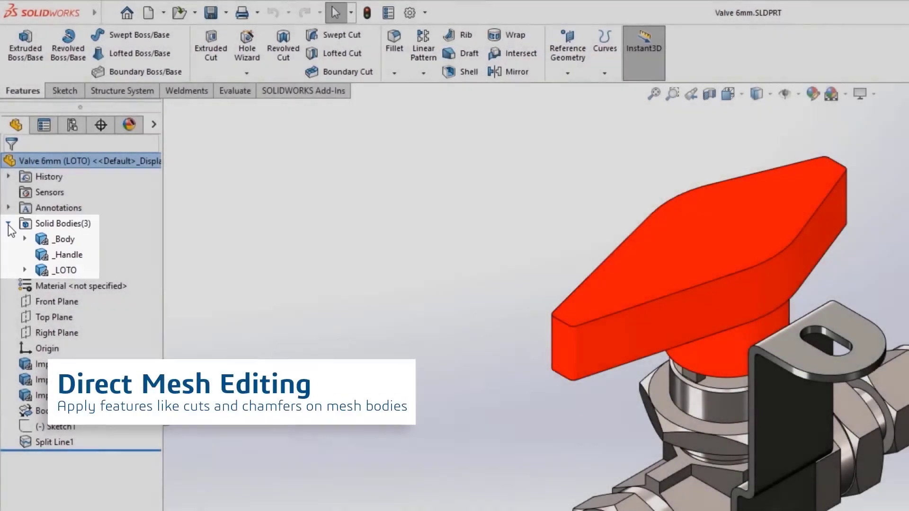
Collapse the solid bodies list and chamfer the upper perimeter edge of the red valve handle with a value of 1
click(8, 224)
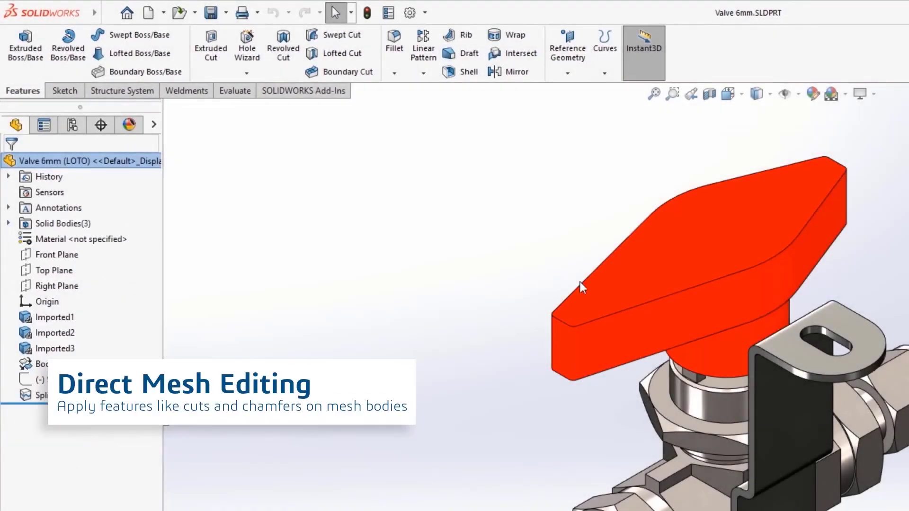
click(636, 306)
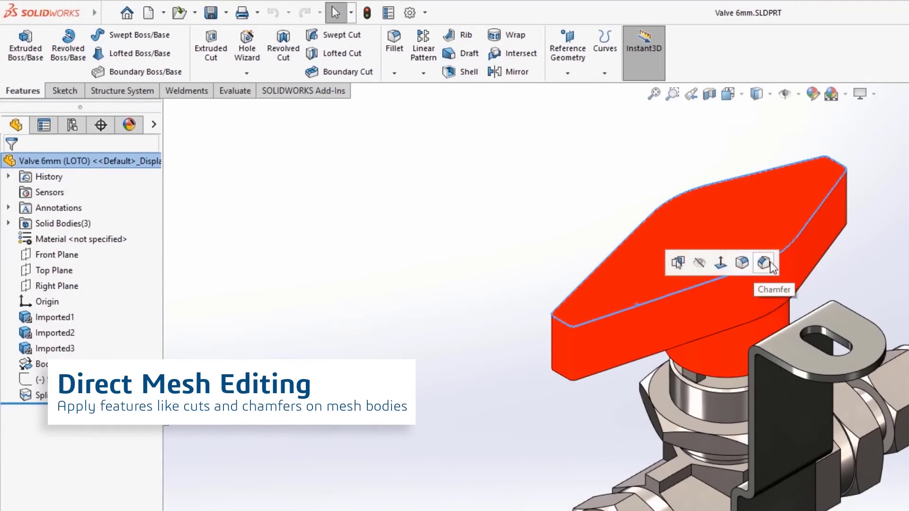
click(766, 262)
text(1)
key(Return)
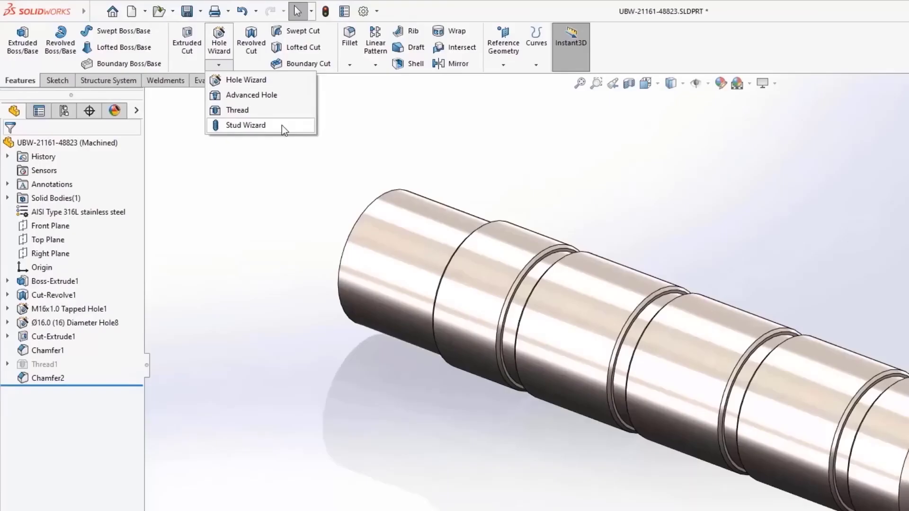
Define a stud thread on the shaft's end edge with the Stud Wizard, using the ANSI Metric standard and size M22x1.5
click(282, 126)
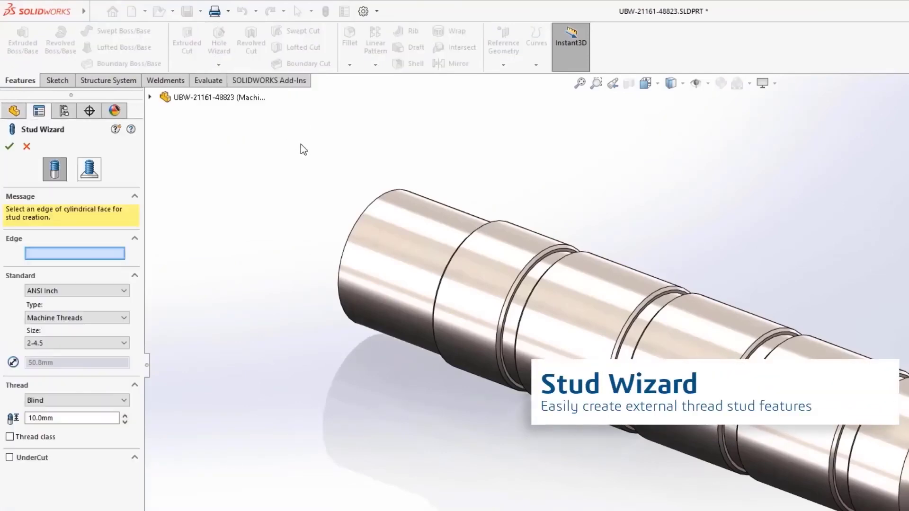
click(359, 218)
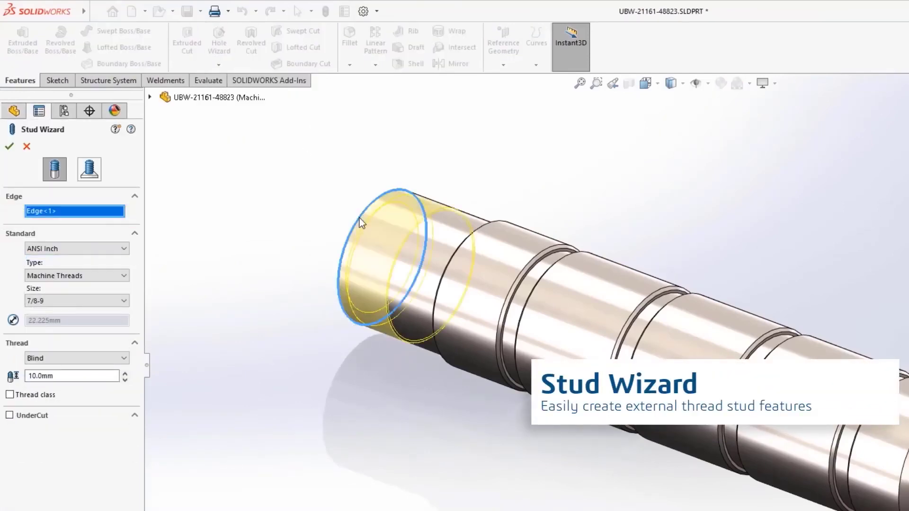
click(108, 249)
click(108, 265)
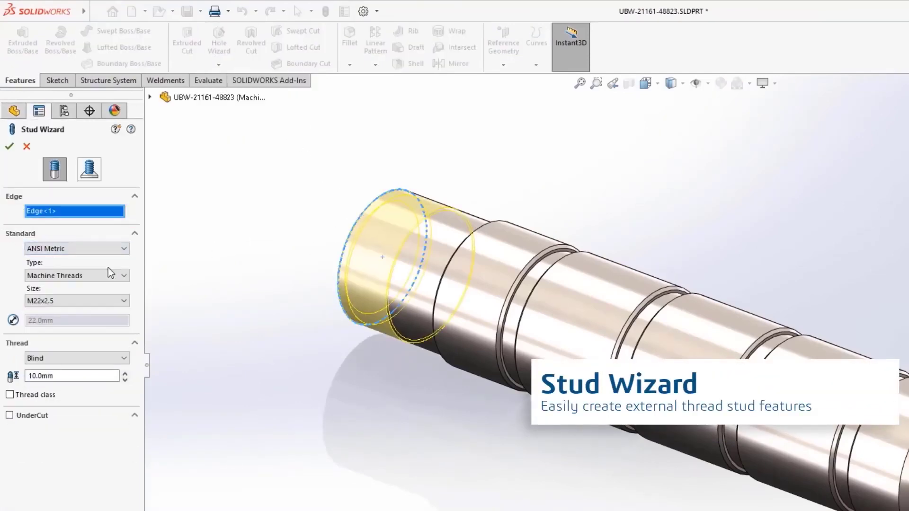
click(116, 300)
click(101, 475)
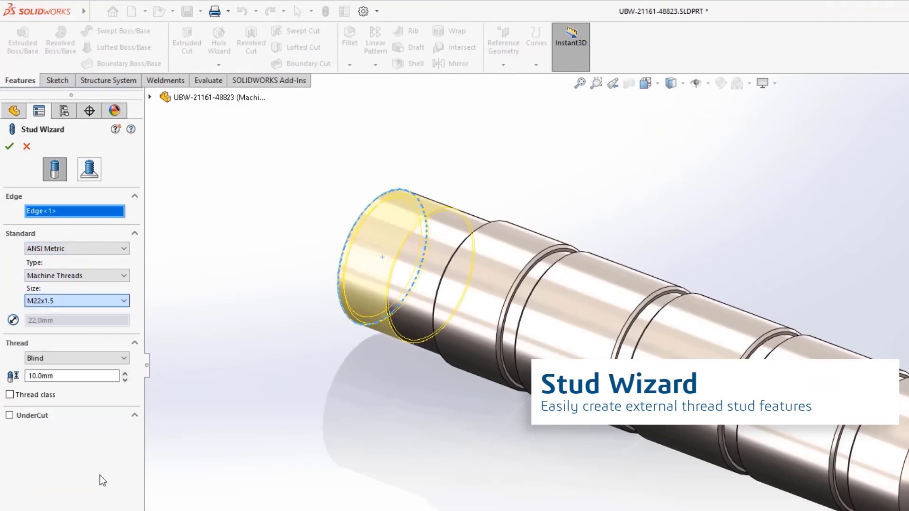
Complete the M22x1.5 machine-thread stud on the shaft's end
click(104, 393)
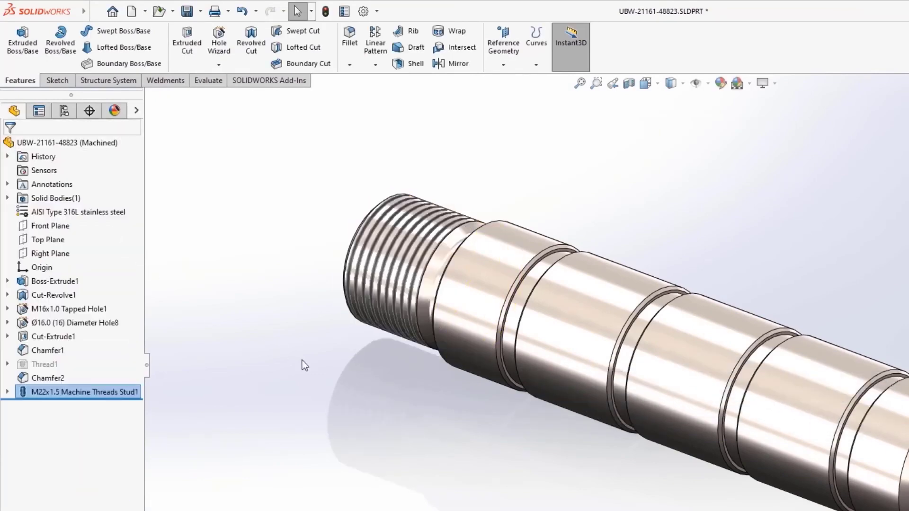
middle_drag(317, 366, 355, 371)
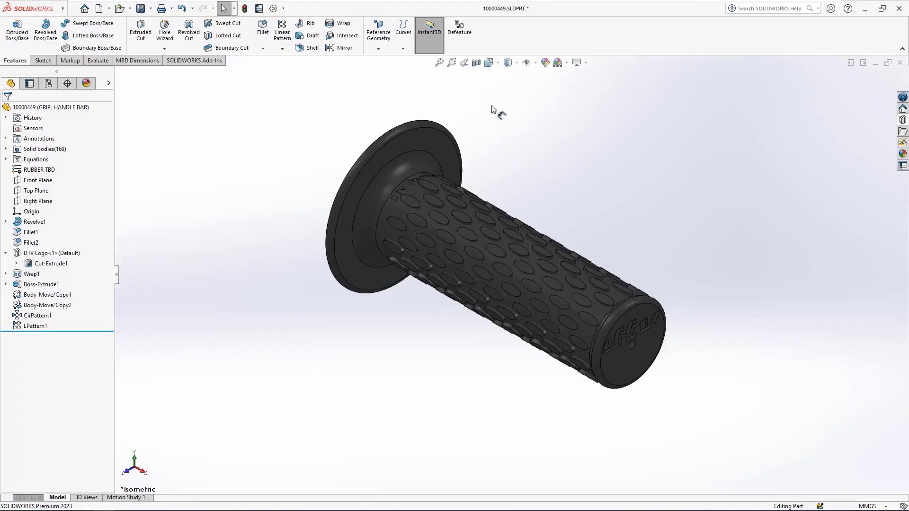
Defeature the handlebar grip, removing small bodies under 10% of the part size and keeping all holes
click(461, 37)
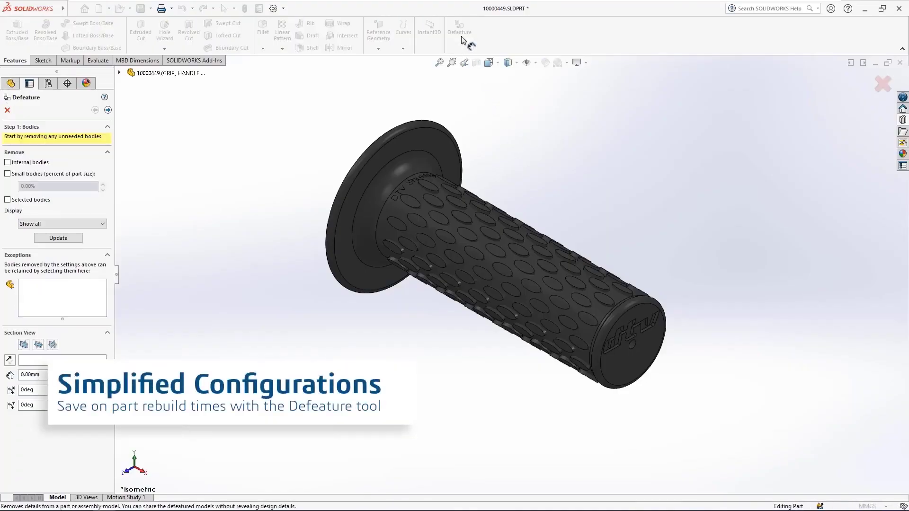
click(69, 174)
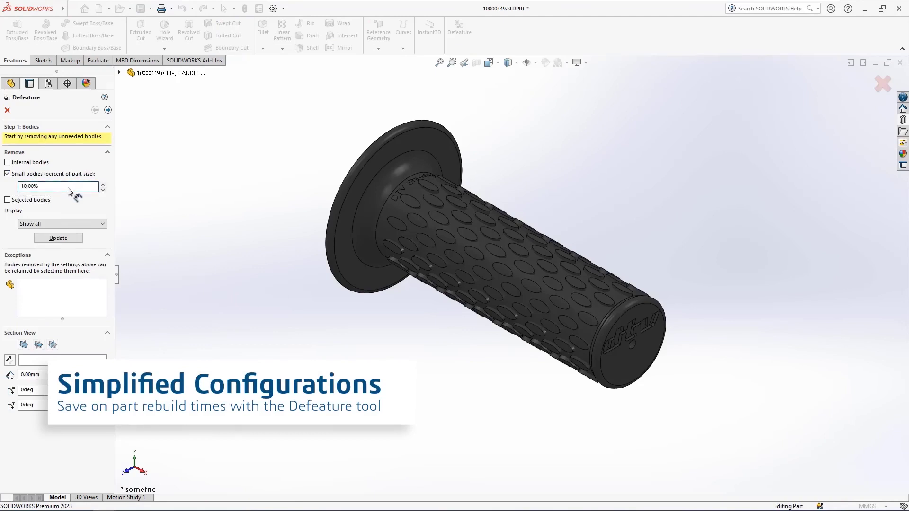
click(108, 110)
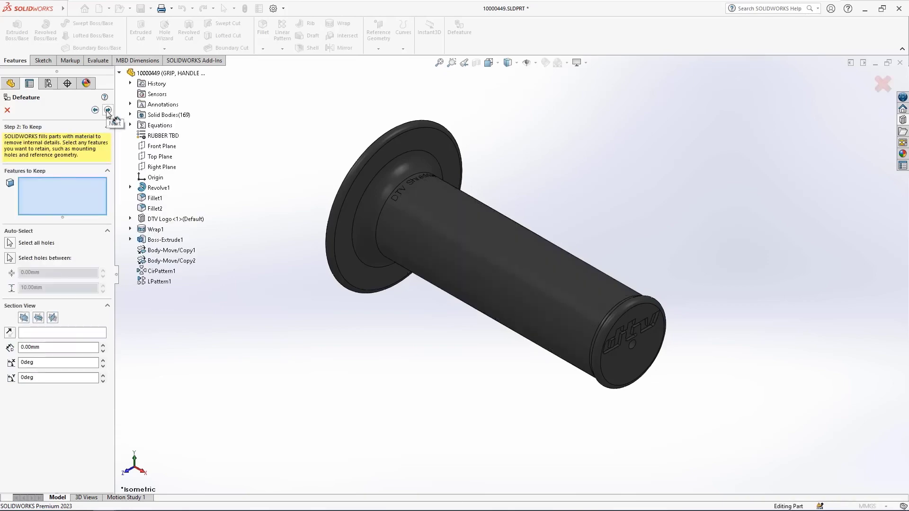
click(9, 243)
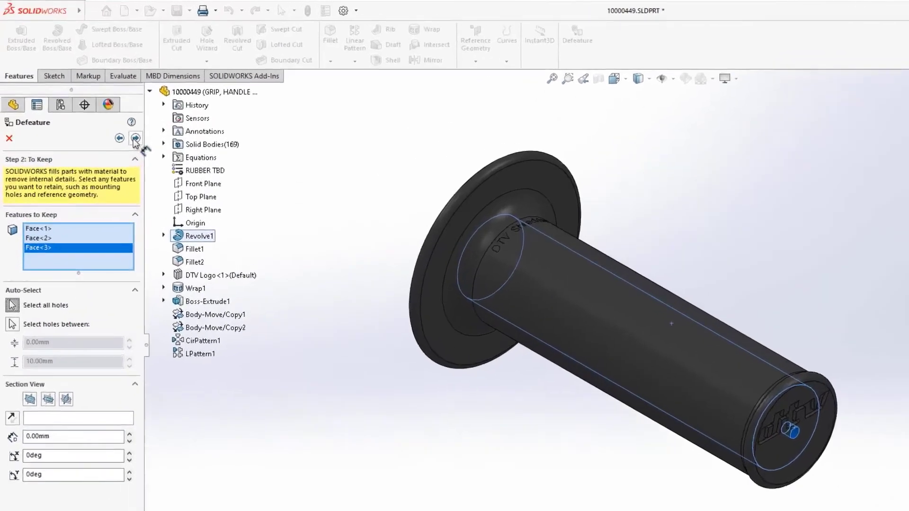
click(108, 110)
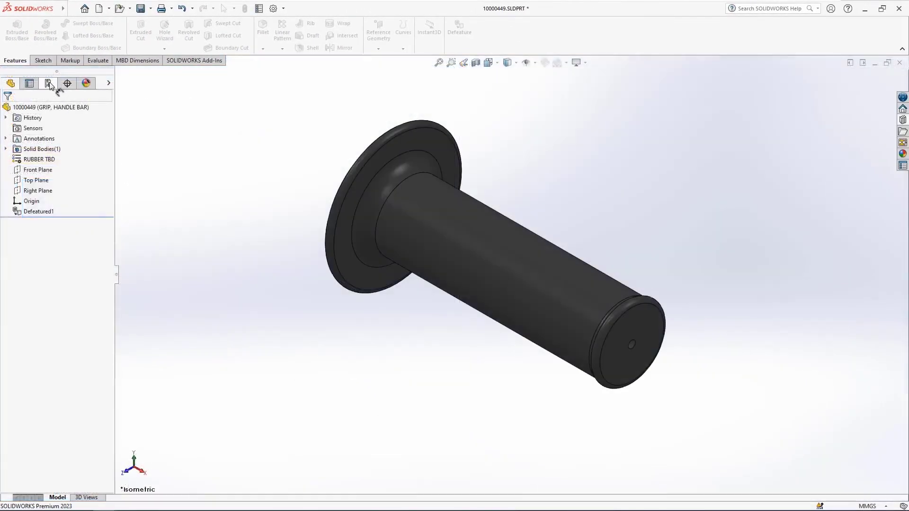
Show the grip's configurations and switch from Default_defeature to the Default configuration
click(48, 84)
click(17, 135)
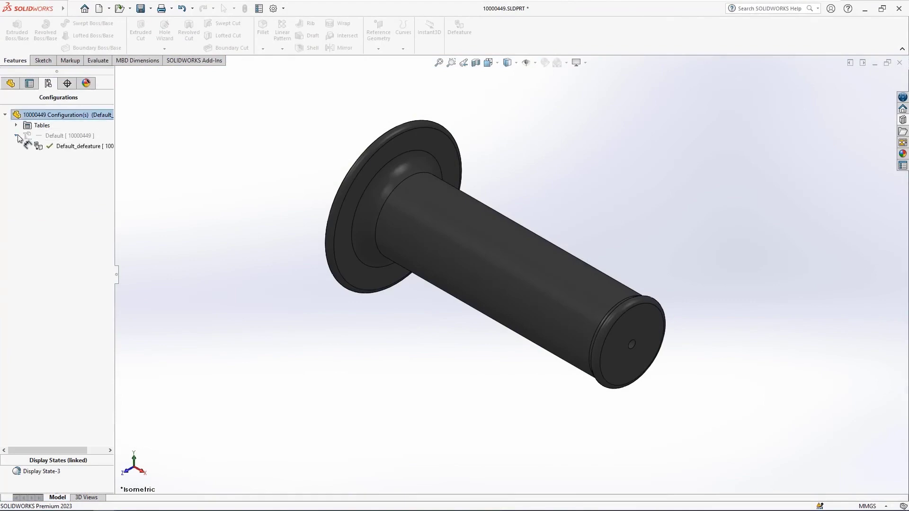
double_click(55, 136)
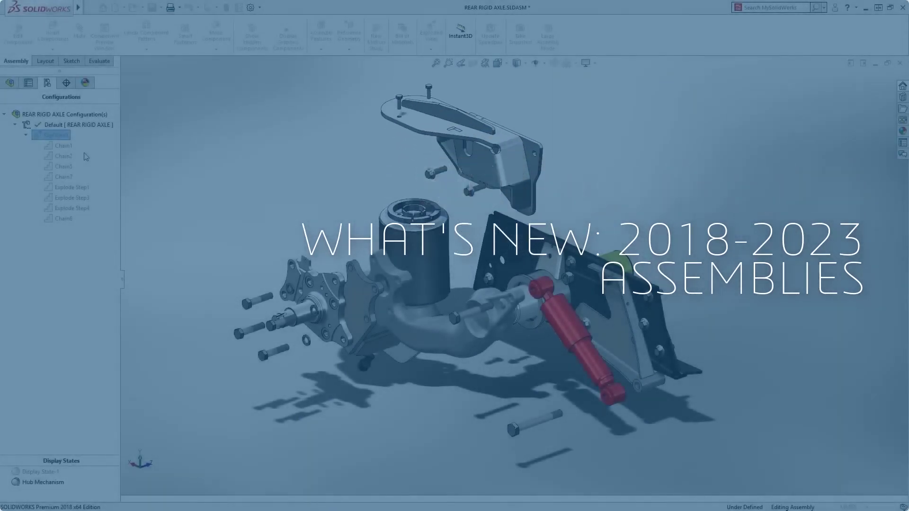
Open Smart Explode Lines for the exploded view of the rear rigid axle assembly
right_click(65, 135)
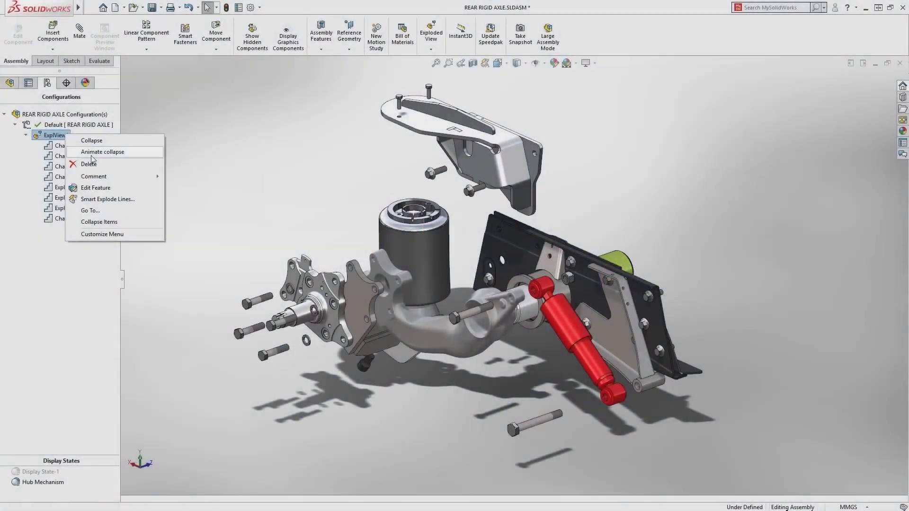
click(107, 199)
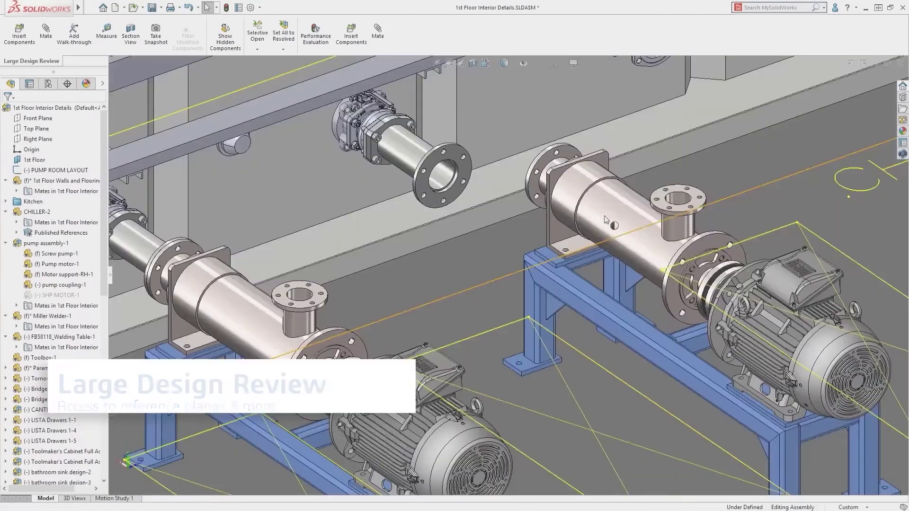
Mate the pump's cylindrical body concentric with the unconnected pipe spool, and mate the pump's end flange to the spool's open flange
click(604, 219)
ctrl+click(417, 156)
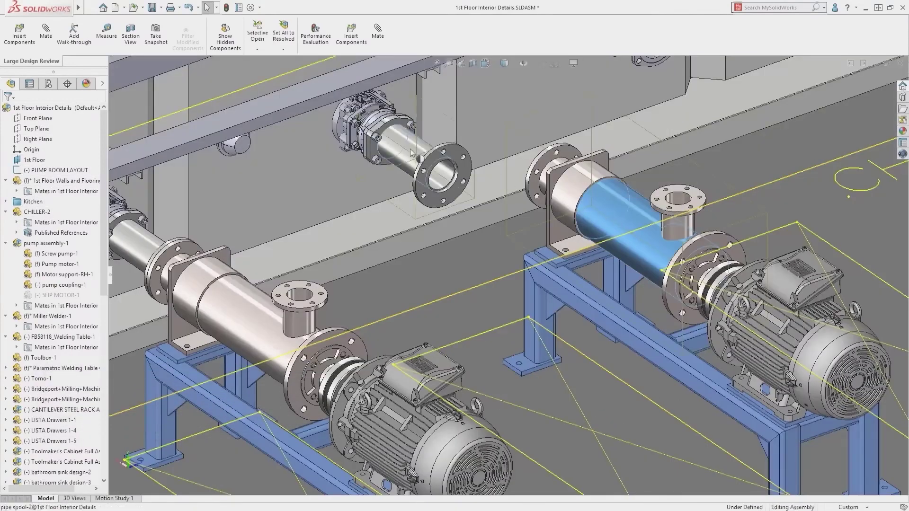
click(471, 140)
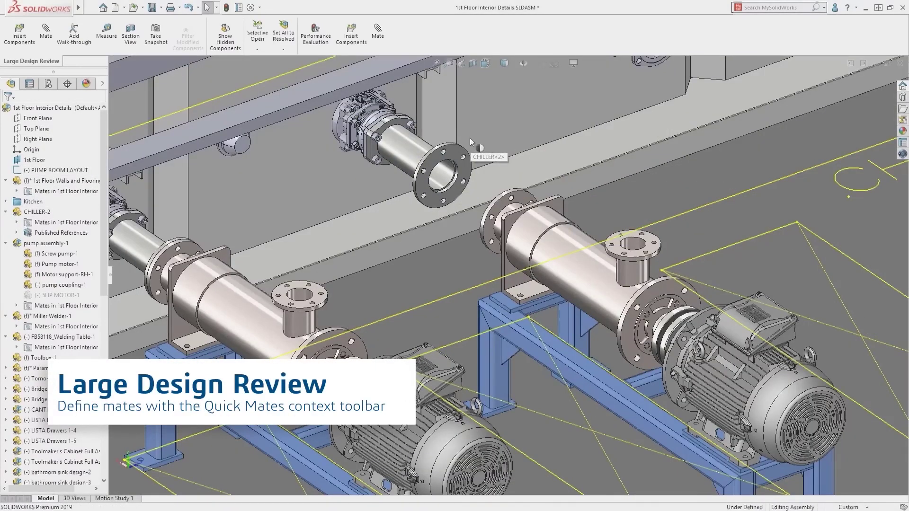
ctrl+click(524, 192)
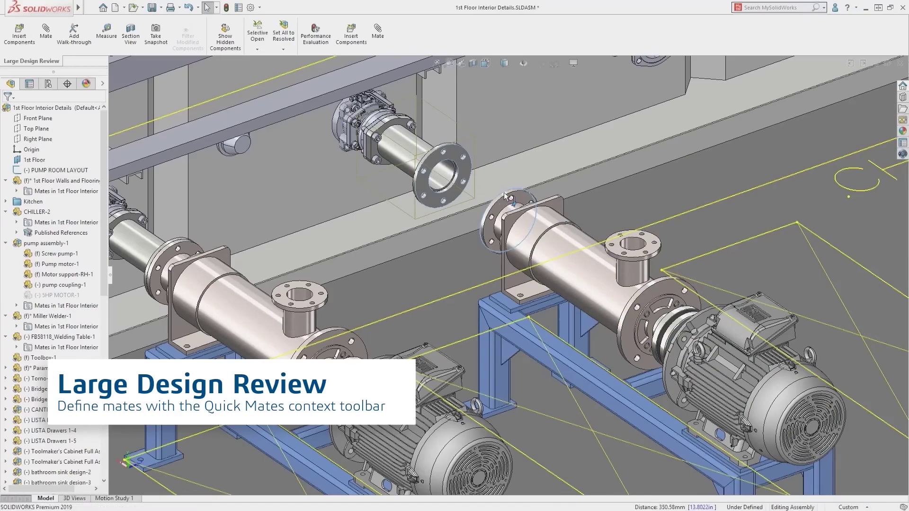
click(530, 185)
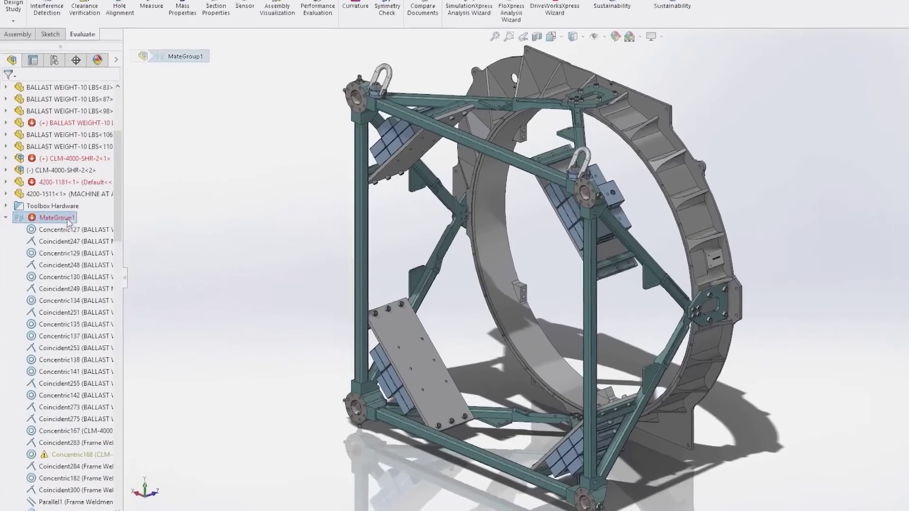
Group the mates in MateGroup1 by status
right_click(62, 224)
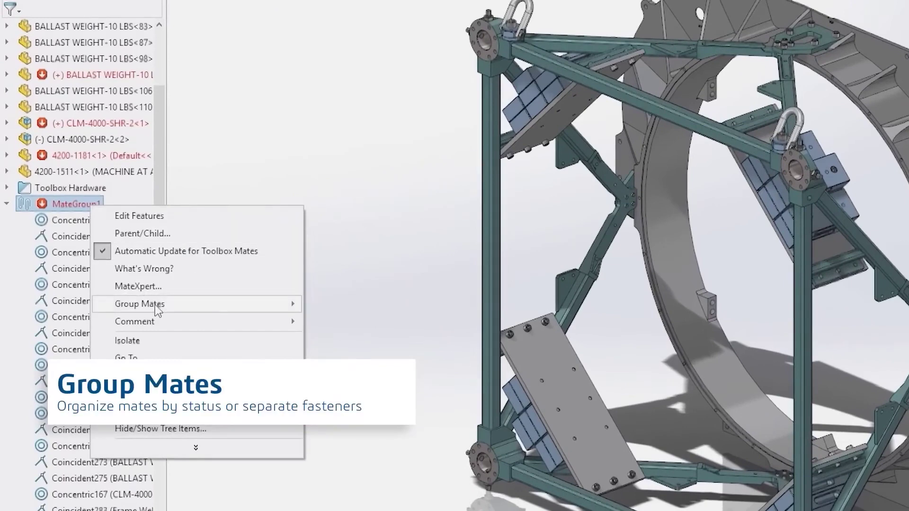
mouse_move(157, 310)
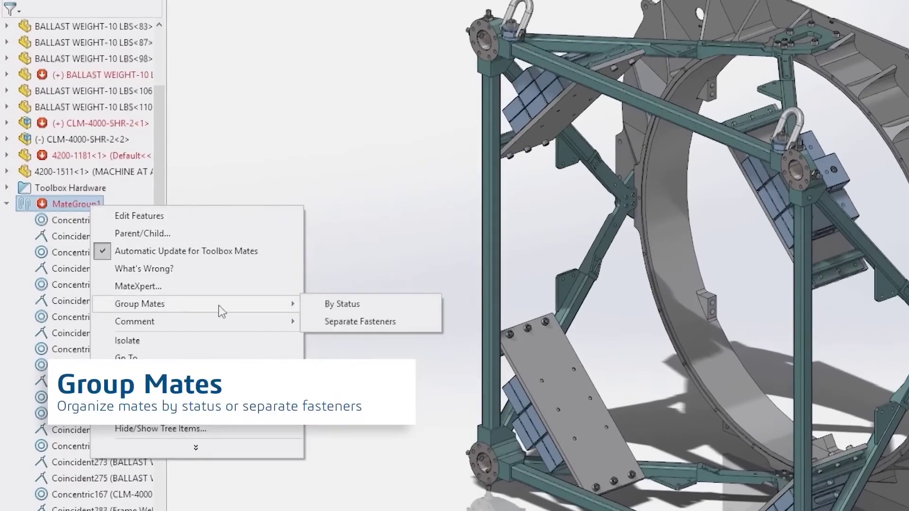
click(368, 308)
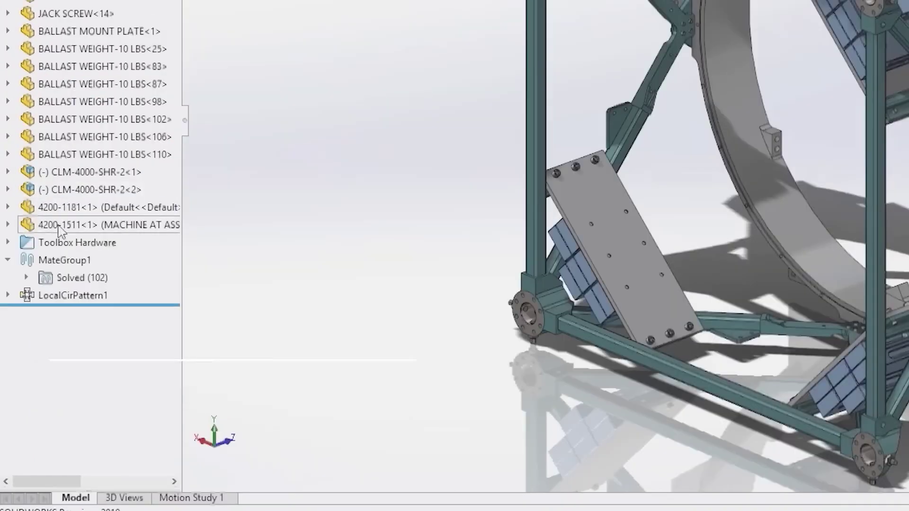
Lock concentric rotation for all mates in MateGroup1 and review the components in the Toolbox Hardware folder
right_click(59, 260)
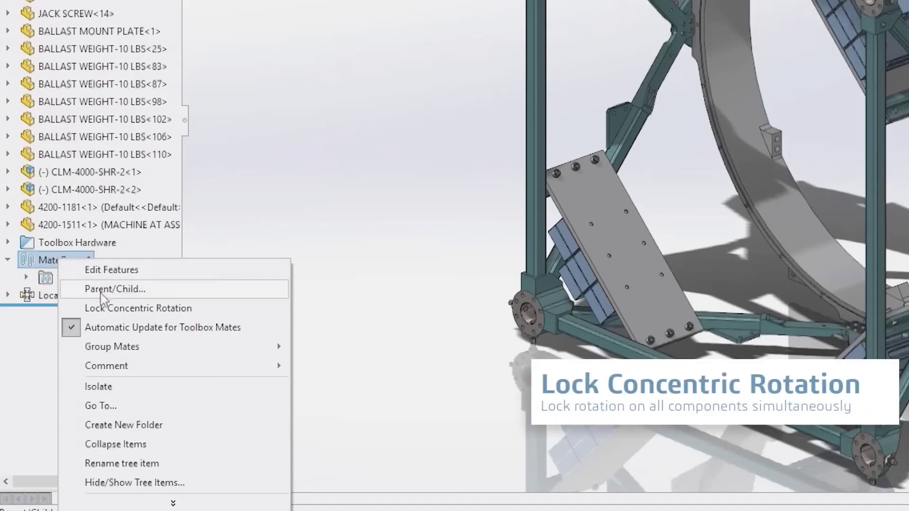
click(113, 308)
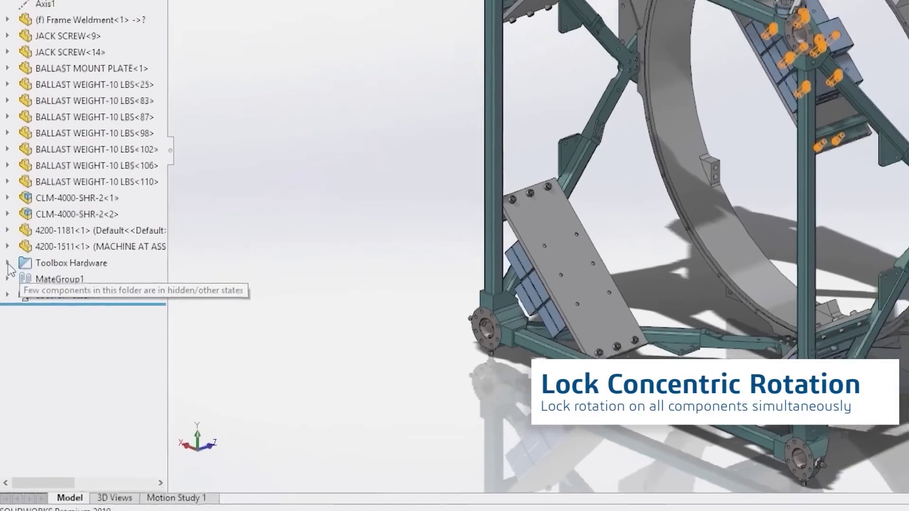
click(8, 243)
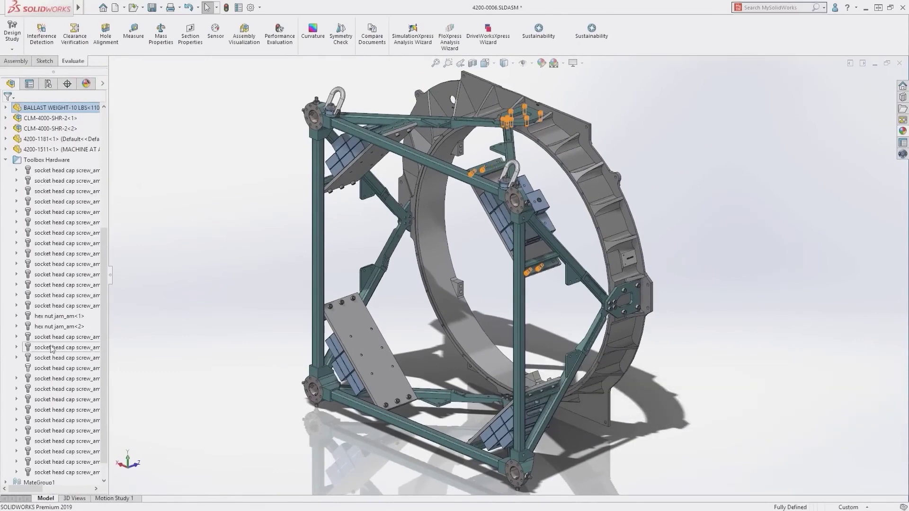
click(6, 161)
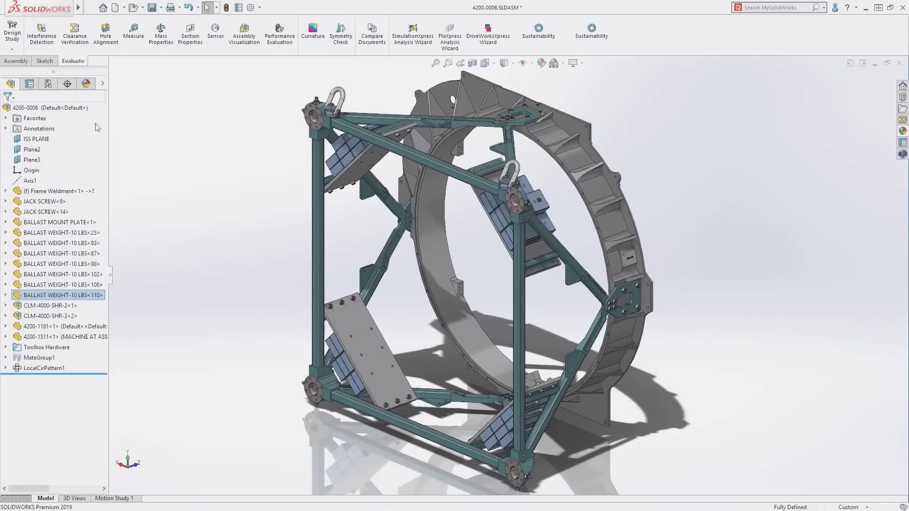
Go to the Hole Wizard/Toolbox system option for locking rotation of new concentric mates to Toolbox components
click(250, 8)
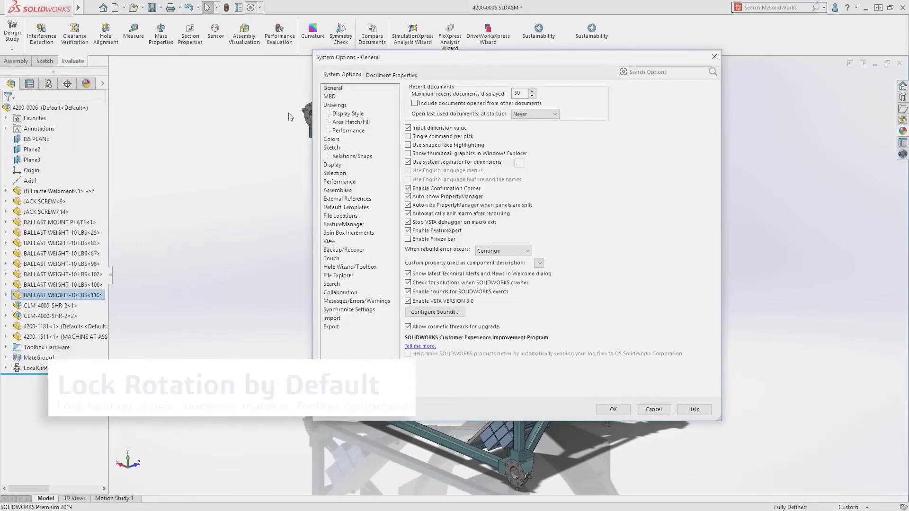
click(338, 268)
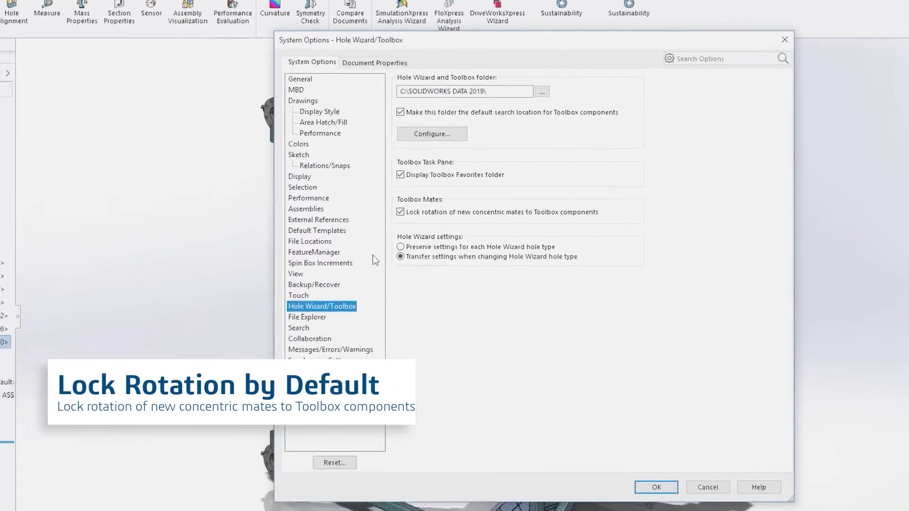
click(393, 226)
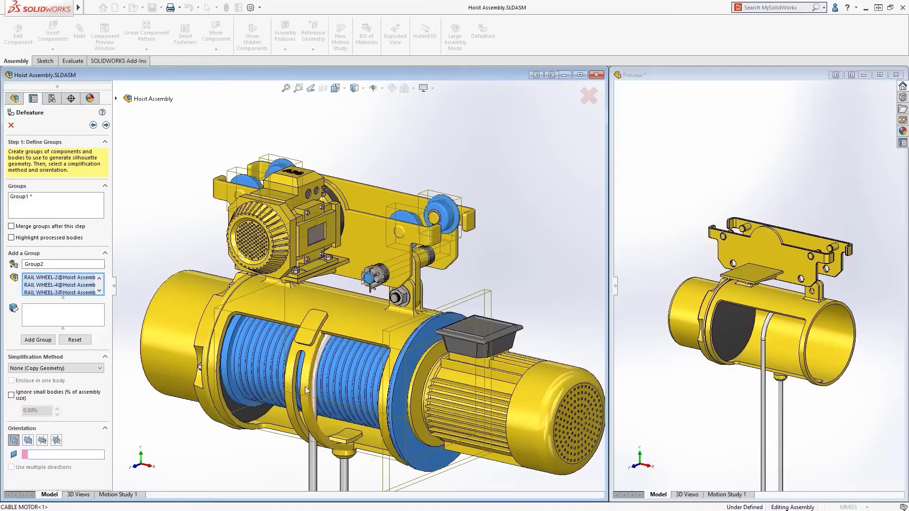
Include the cable motor body in Defeature Group2, use the Cylinder simplification method, and add the group
click(61, 312)
click(466, 407)
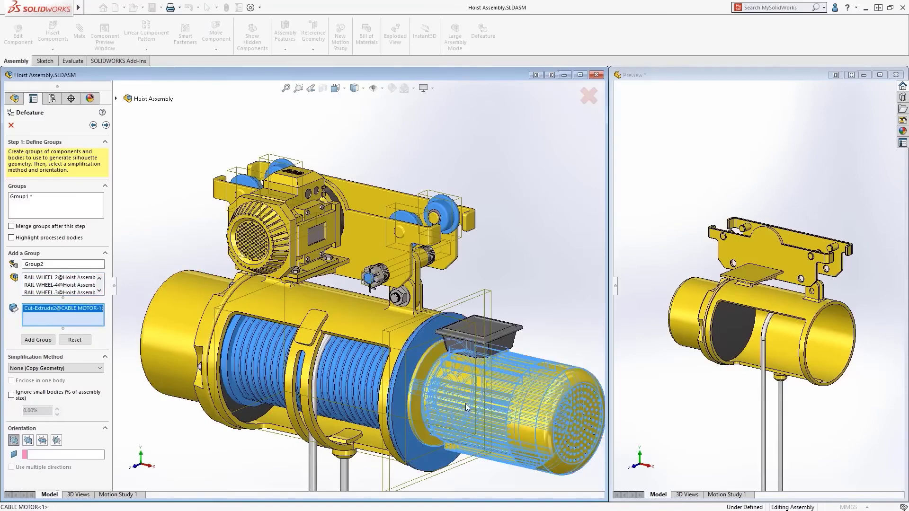
click(56, 368)
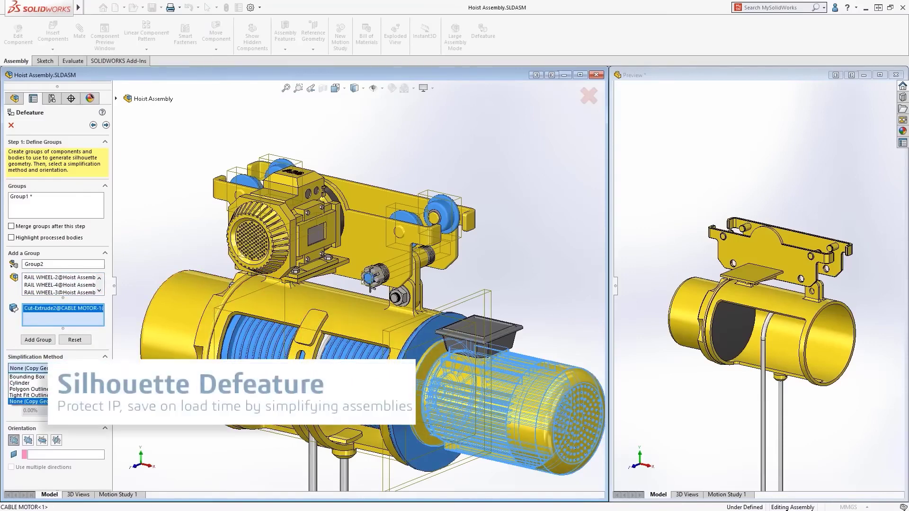
click(21, 382)
click(45, 341)
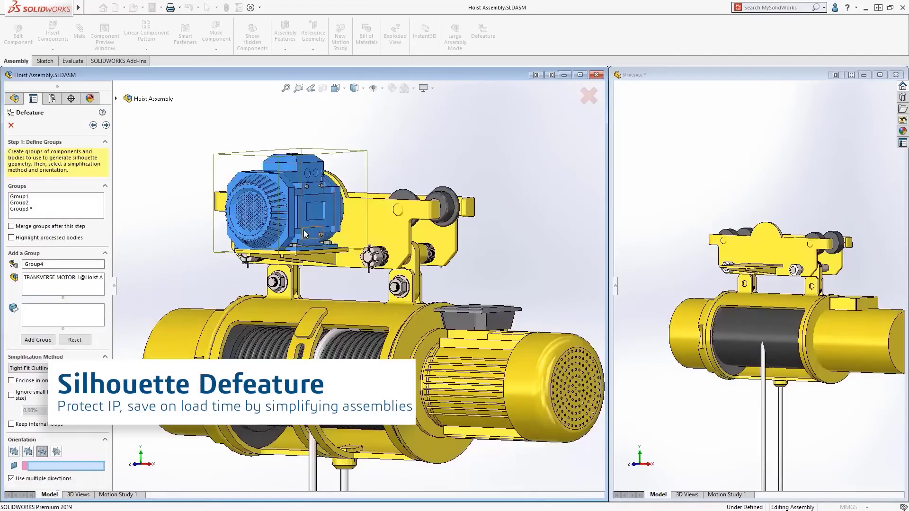
Orient the tight-fit outline of the transverse motor by its side face and add it as Group4
click(304, 228)
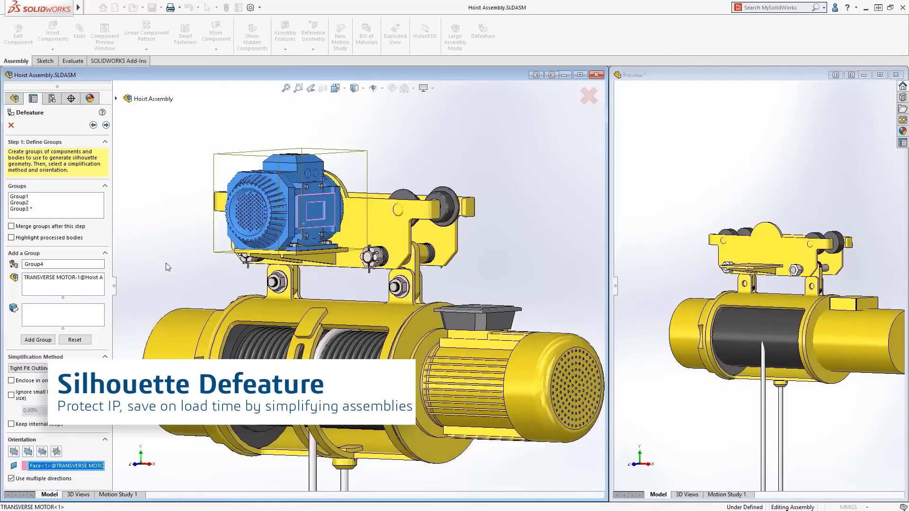
click(48, 340)
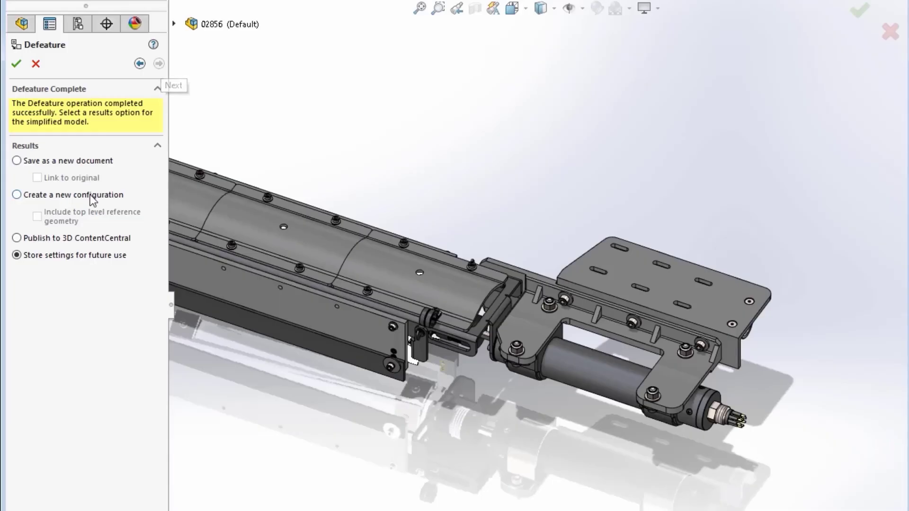
Save the defeatured 02856 assembly as a new configuration and activate its Default configuration
click(16, 64)
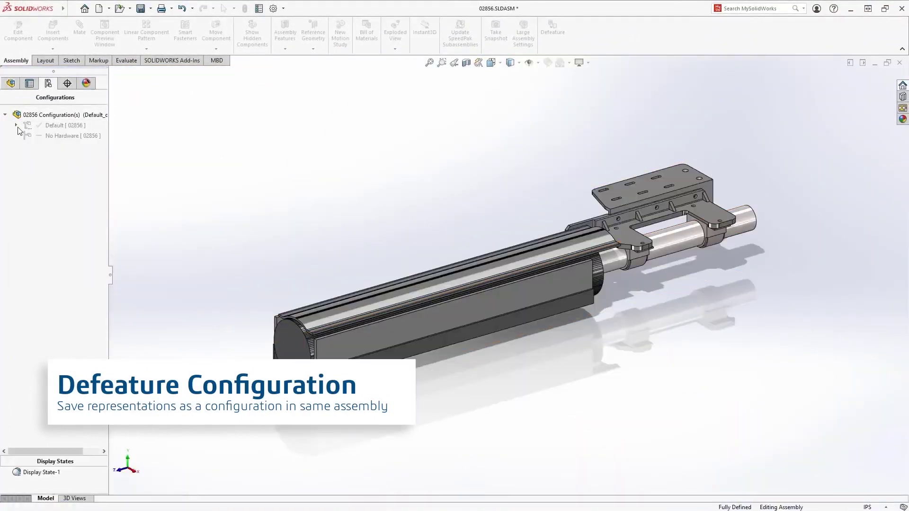
double_click(55, 125)
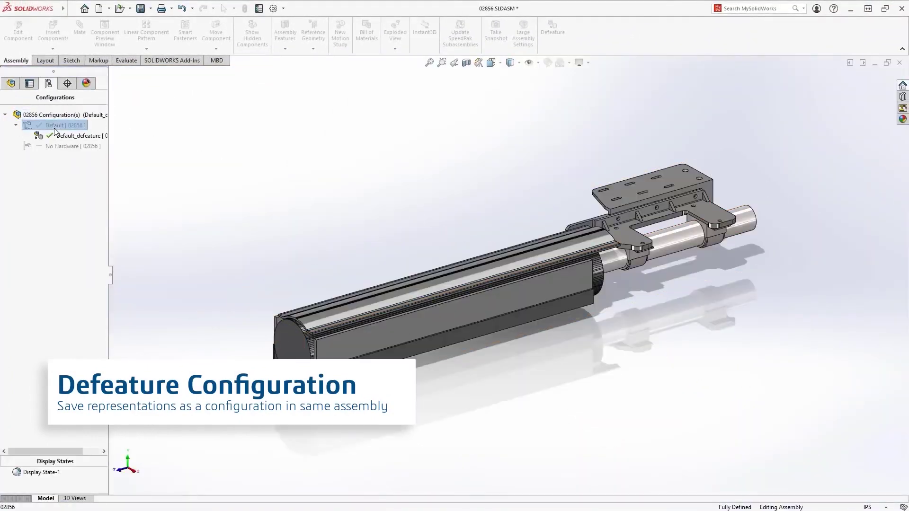
click(11, 83)
Switch to the Hopper Mounting Bracket assembly and add a slot mate between the loose flat washer's hole and the rubber latch's slot
key(ctrl+Tab)
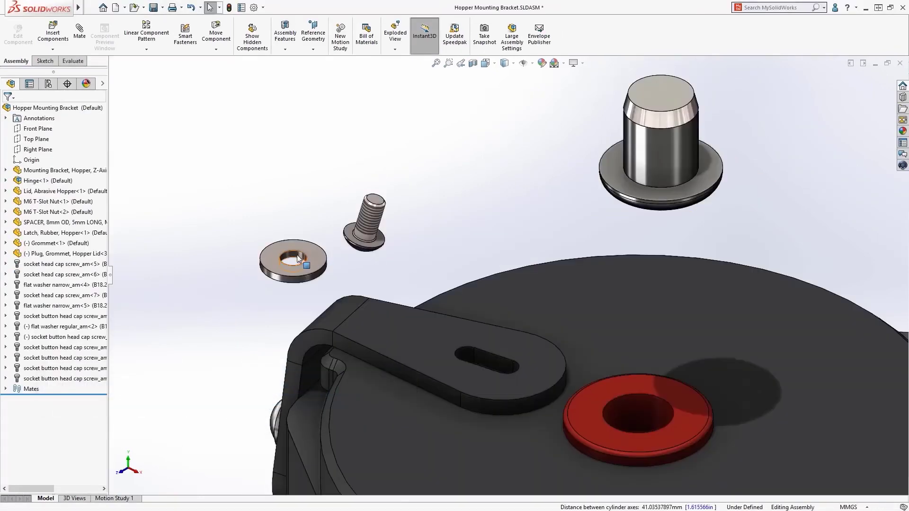
click(296, 256)
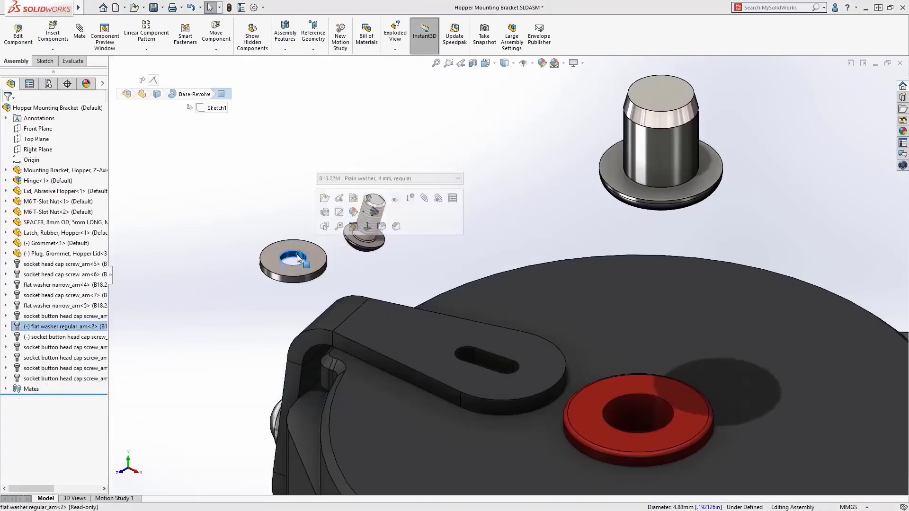
ctrl+click(478, 358)
click(552, 347)
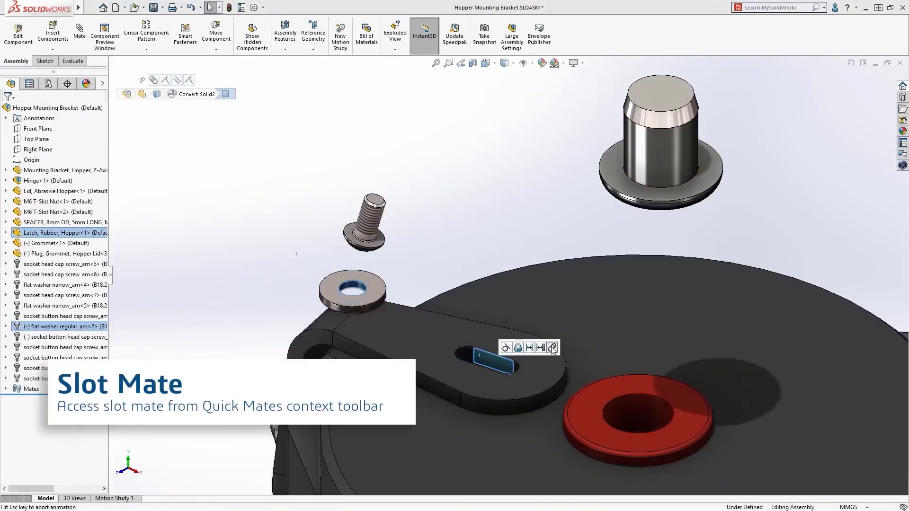
Constrain the flat washer's slot mate to Center in Slot
click(586, 363)
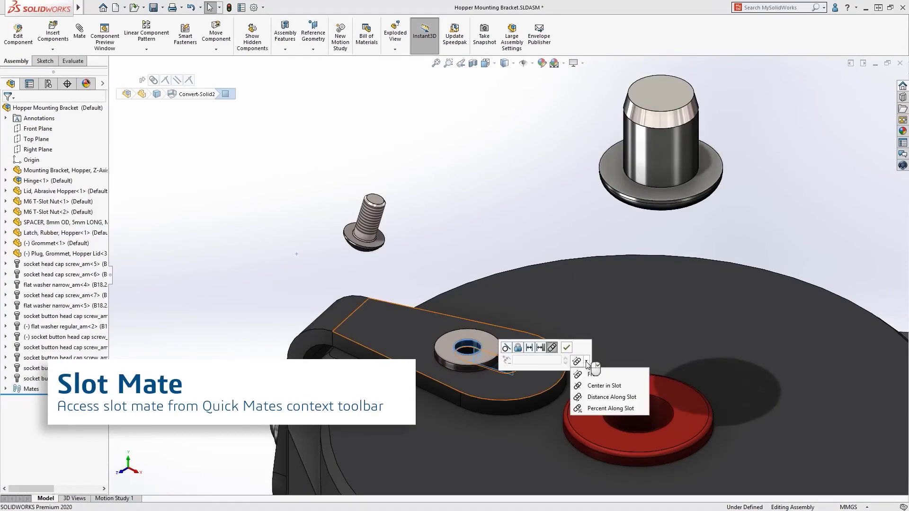
click(602, 385)
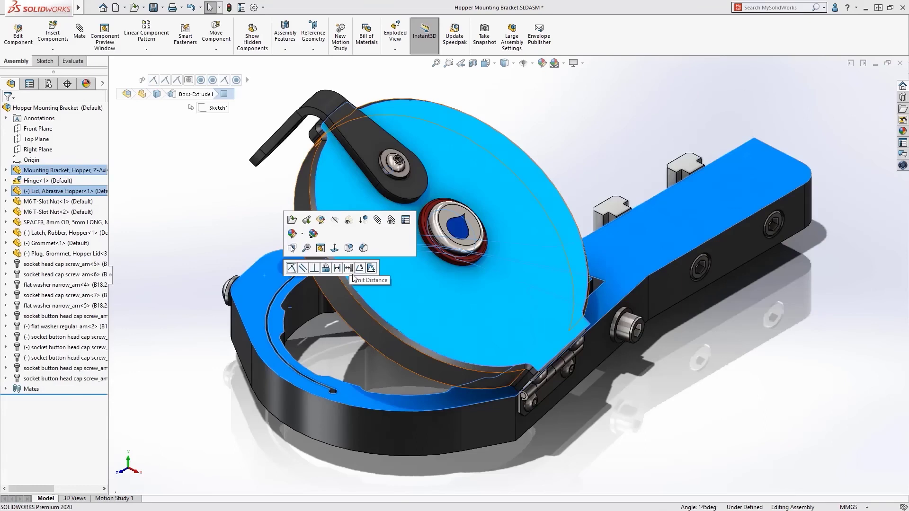
Add a limit angle mate between the hopper lid's flat face and the mounting bracket's top face, and swing the lid
click(371, 268)
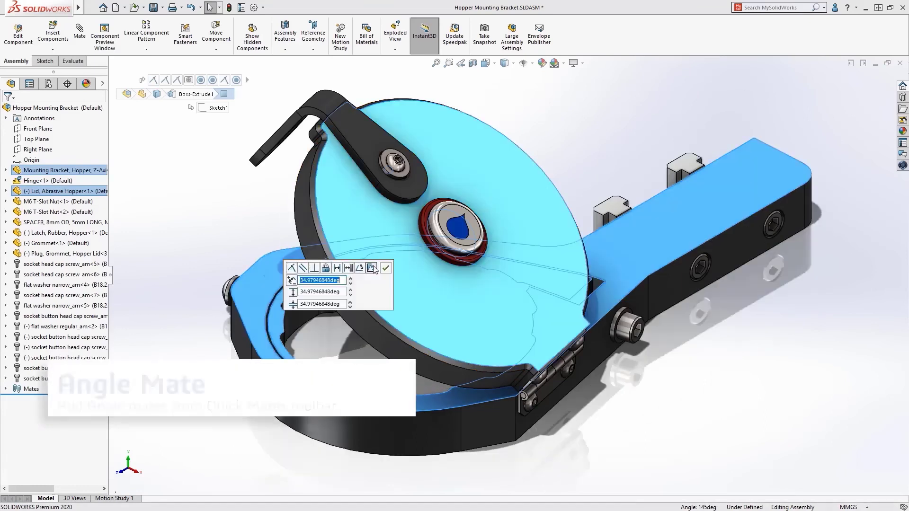
right_click(333, 302)
drag(359, 281, 248, 370)
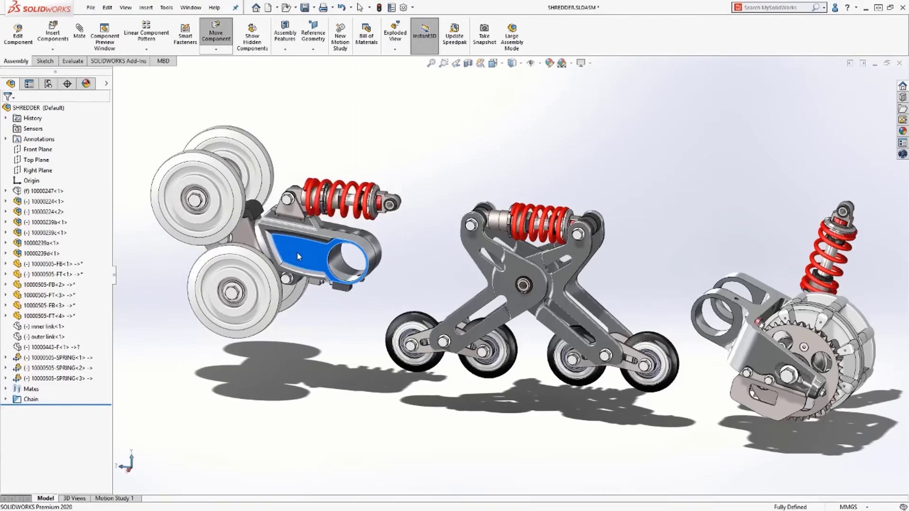
Move the SHREDDER's wheel arm, and in the Tilting Head assembly move the tilting plate to flex its hoses
drag(299, 256, 294, 269)
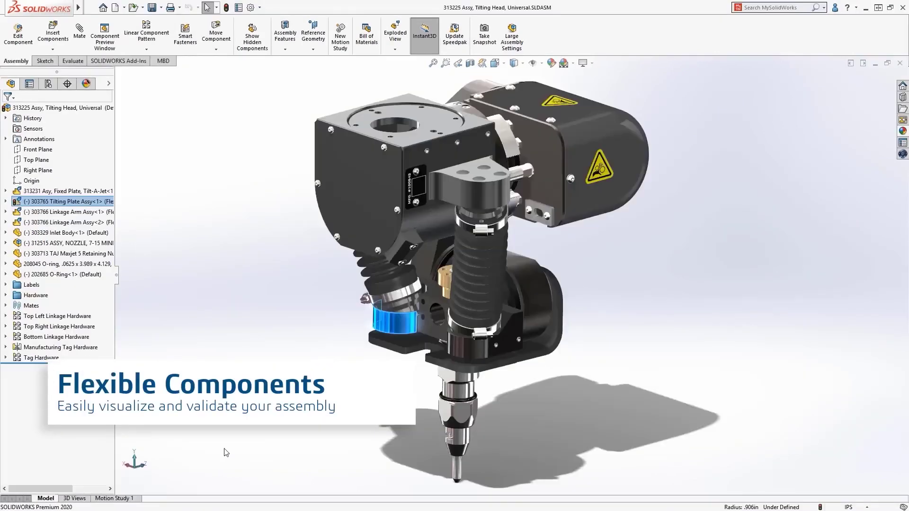
middle_drag(263, 442, 311, 444)
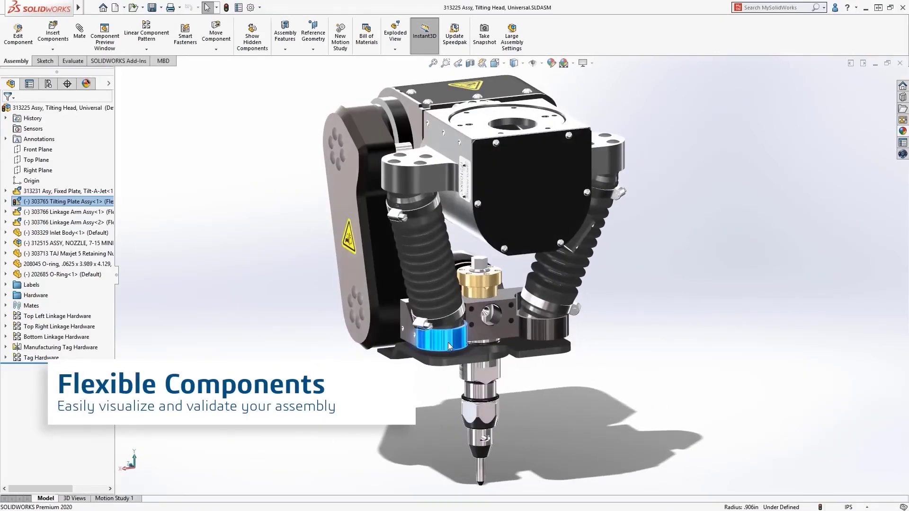
drag(448, 342, 438, 327)
middle_drag(446, 374, 418, 370)
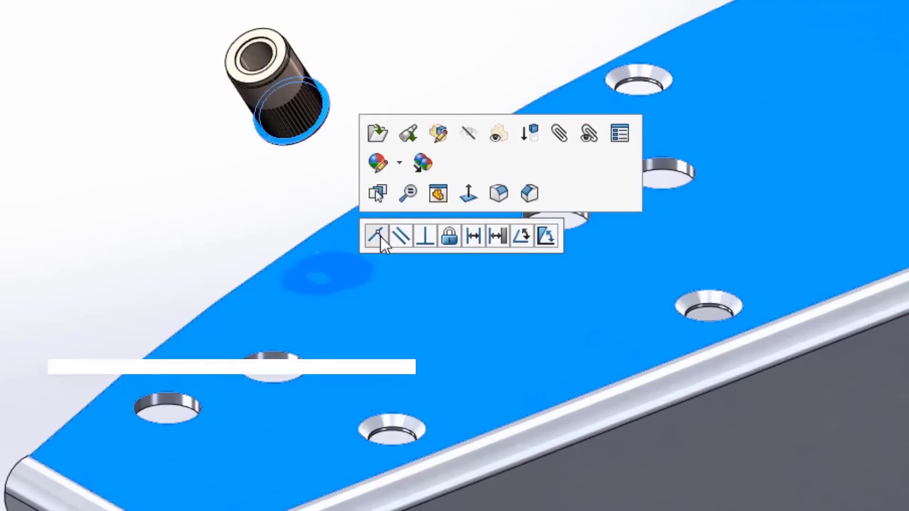
Mate the blind nut's flange face coincident with the sheet metal plate's top face and flip the alignment
click(380, 236)
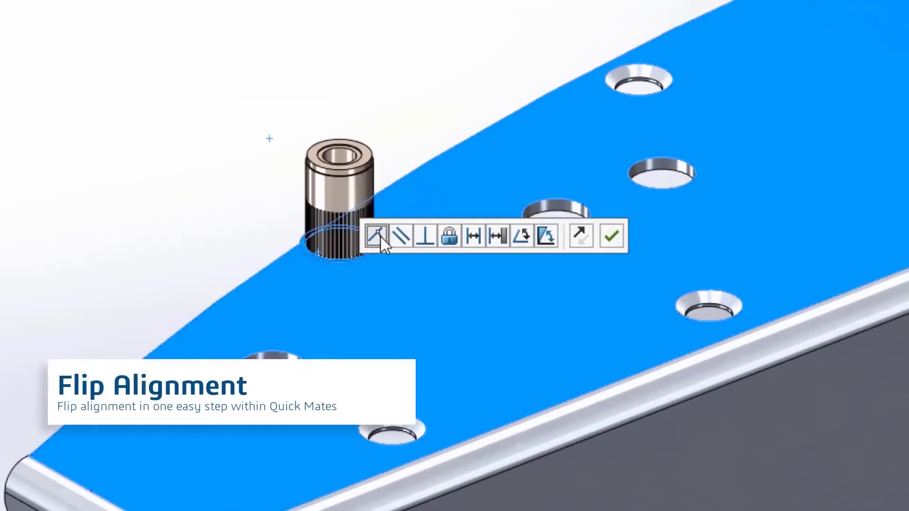
click(580, 236)
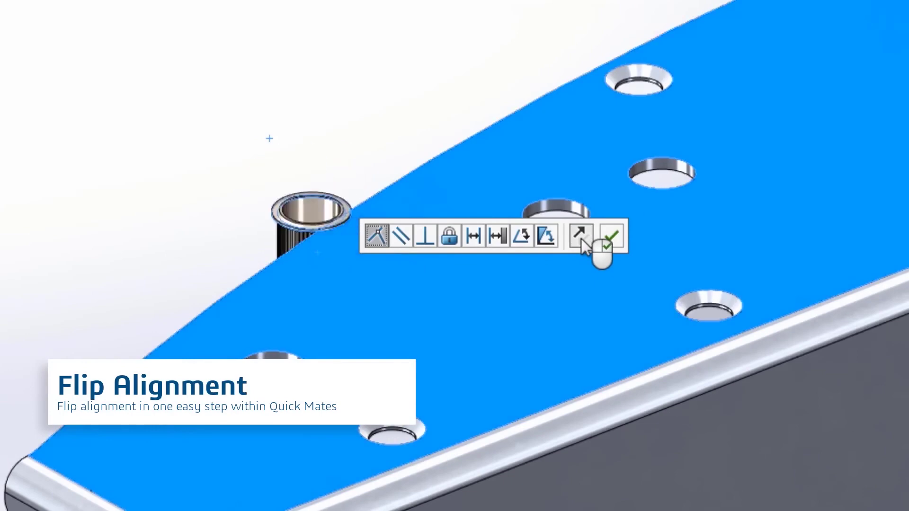
click(611, 235)
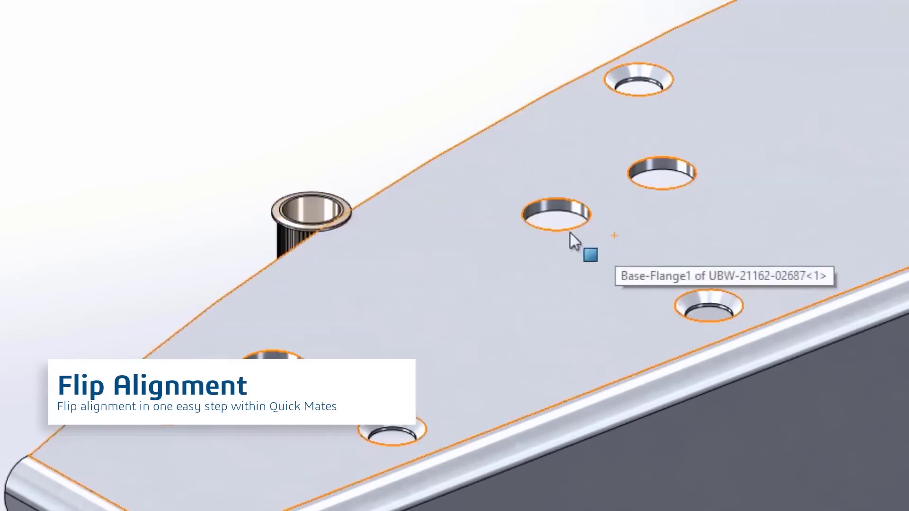
Add a concentric mate between the blind nut's bore and the plate hole near its narrow end, with rotation locked
click(317, 204)
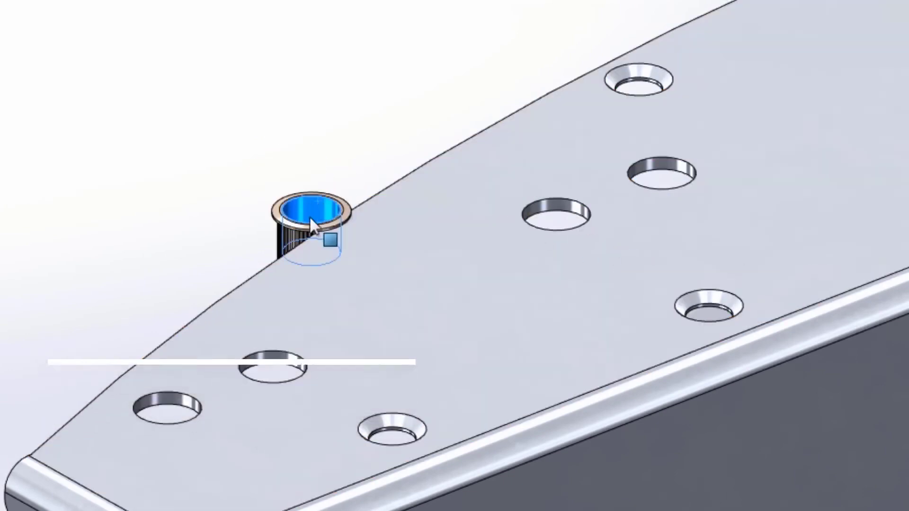
ctrl+click(276, 352)
click(404, 339)
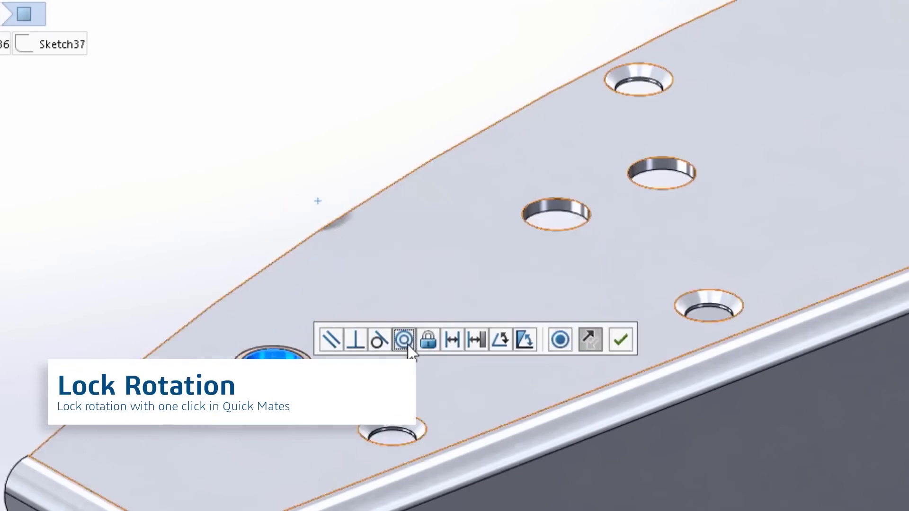
click(567, 343)
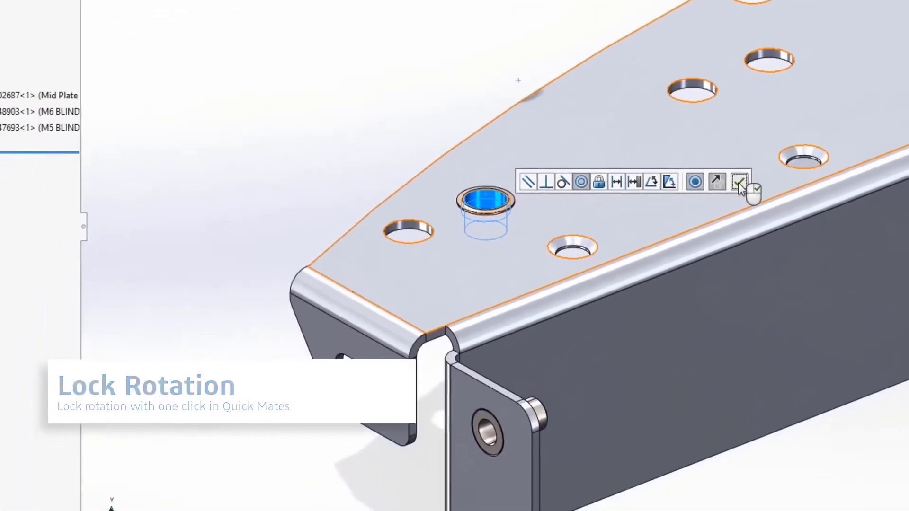
click(649, 303)
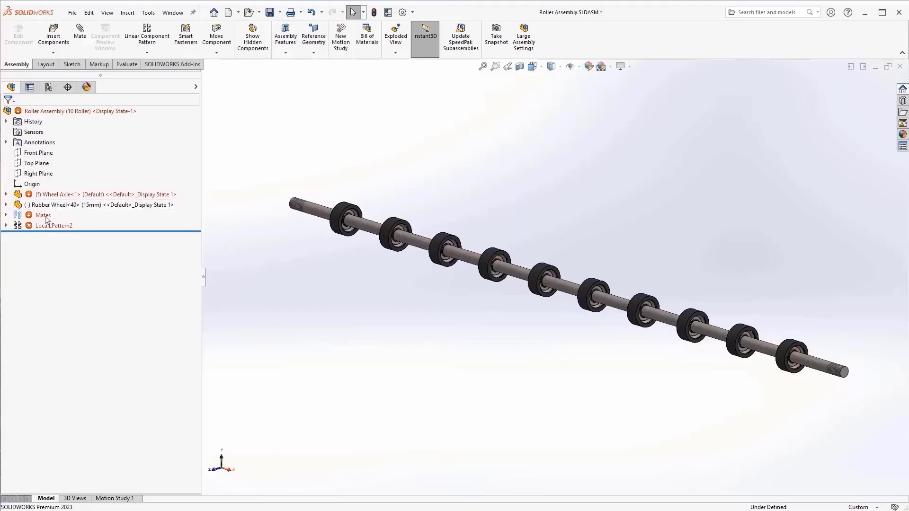
Auto-repair the failed Concentric1 mate between the wheel axle and rubber wheel in the Roller Assembly
click(6, 215)
right_click(97, 227)
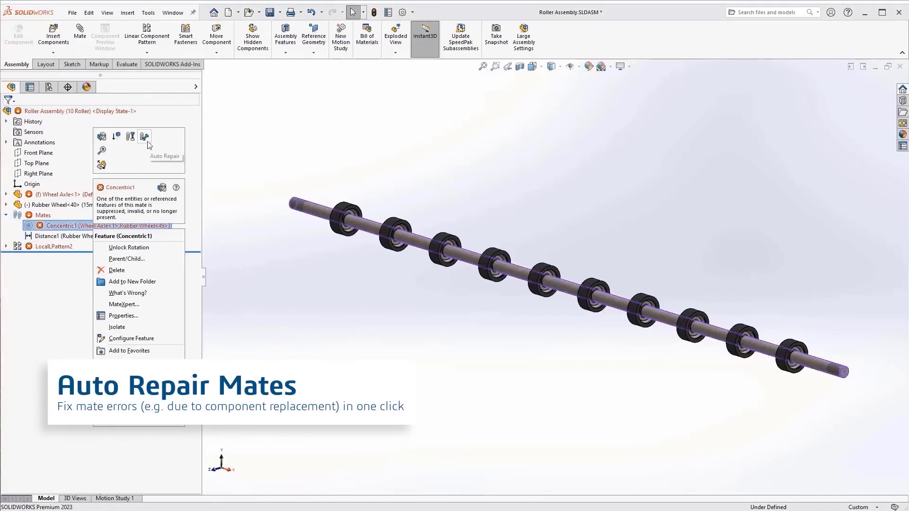
click(144, 137)
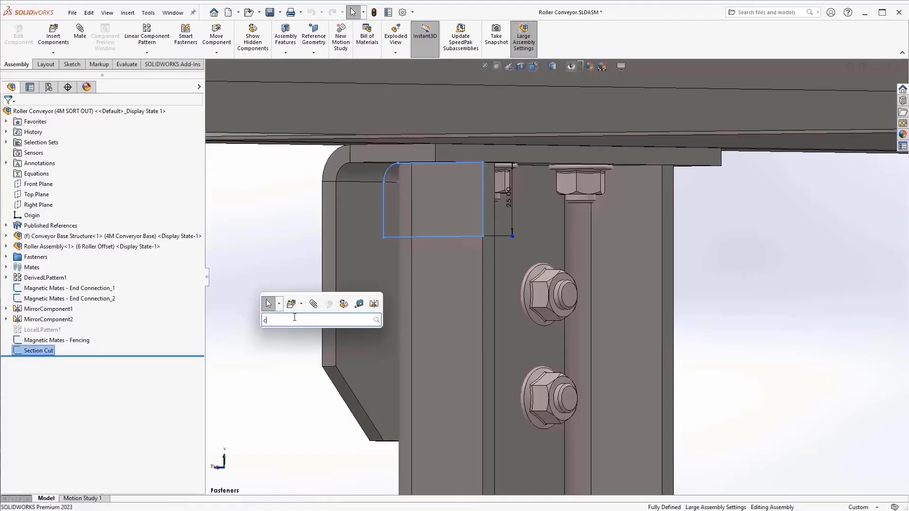
Cut-extrude the Section Cut sketch in the Roller Conveyor assembly up to the surface of the far leg
text(ut)
click(297, 335)
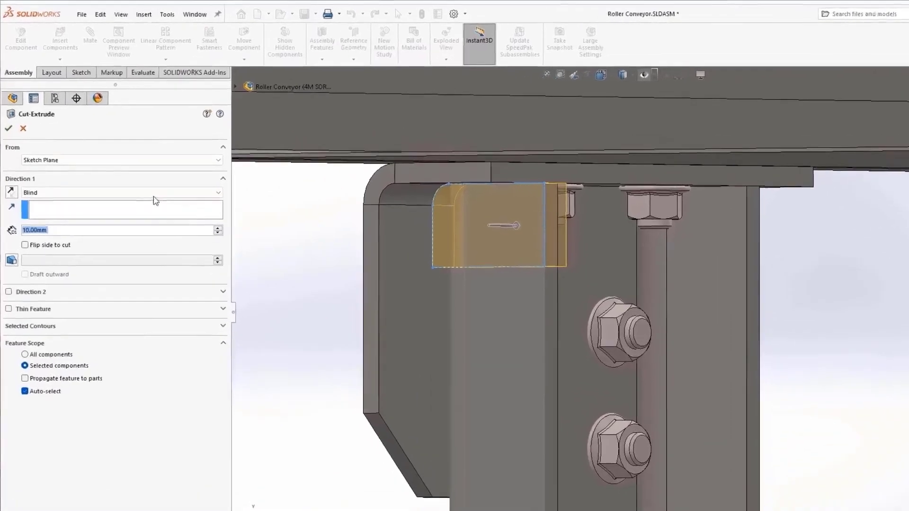
click(155, 194)
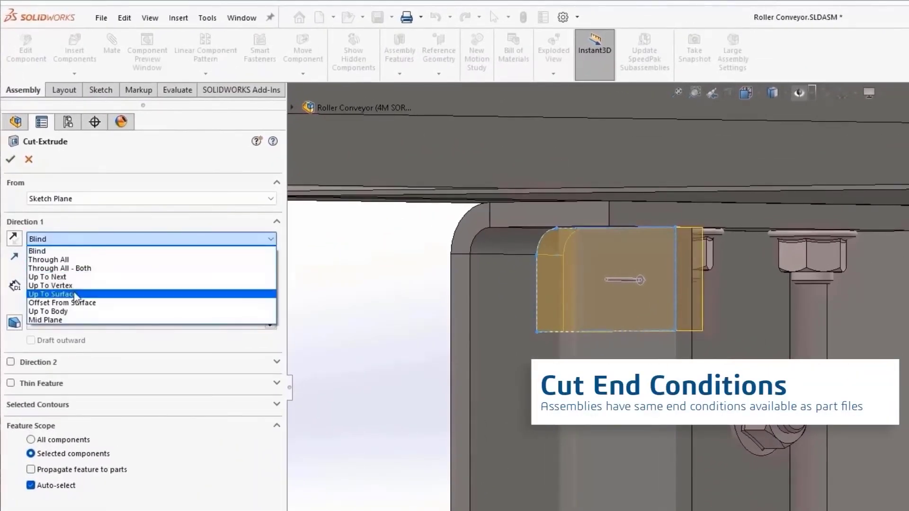
click(56, 223)
middle_drag(740, 314, 746, 313)
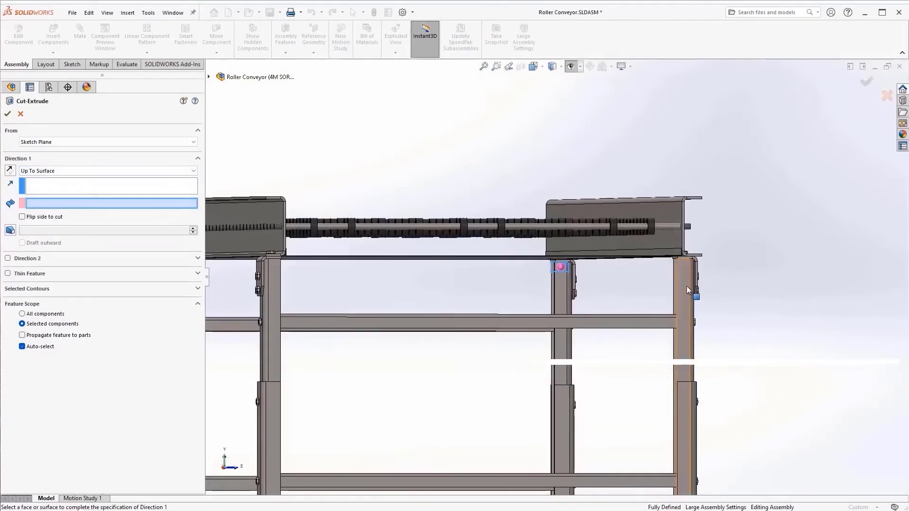
click(687, 286)
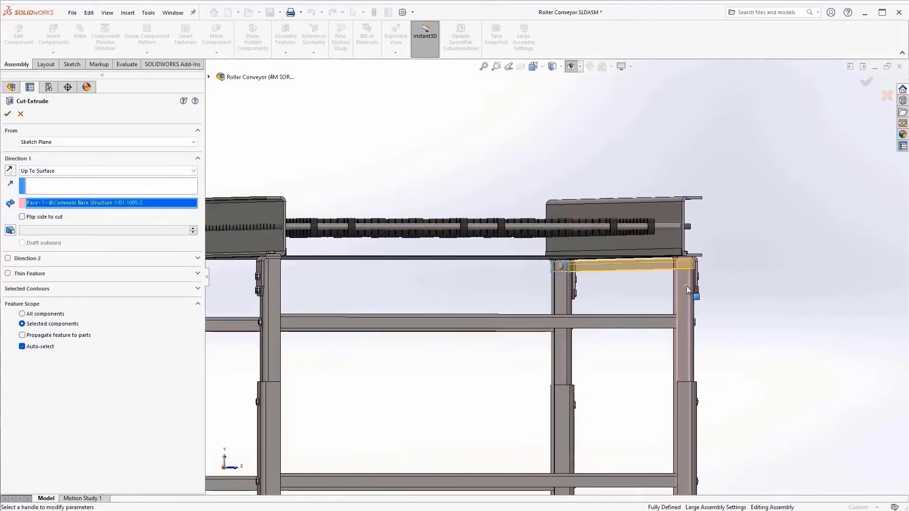
key(Return)
Insert Roller Conveyor Assembly_Complete in configuration 4M SORT OUT - CLOSED into the Sorting Facility Layout, snapping it to a magnetic mate connection
click(49, 213)
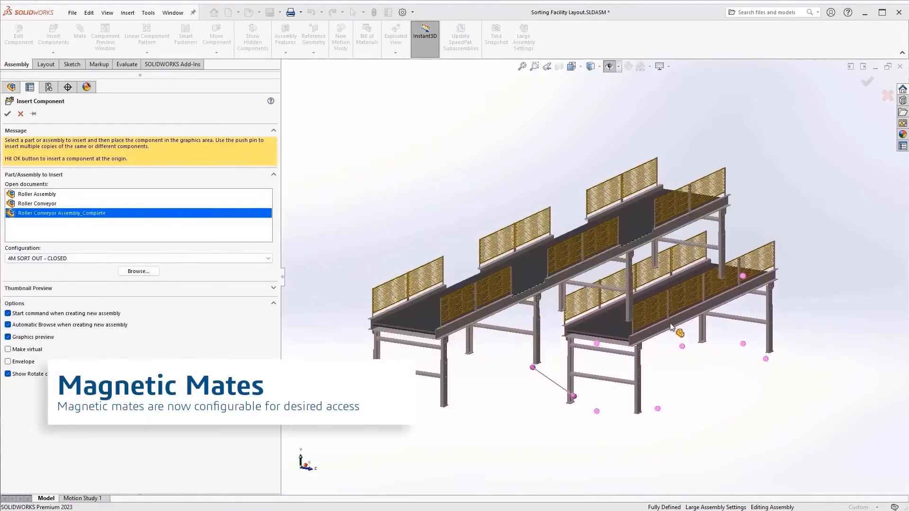
click(680, 318)
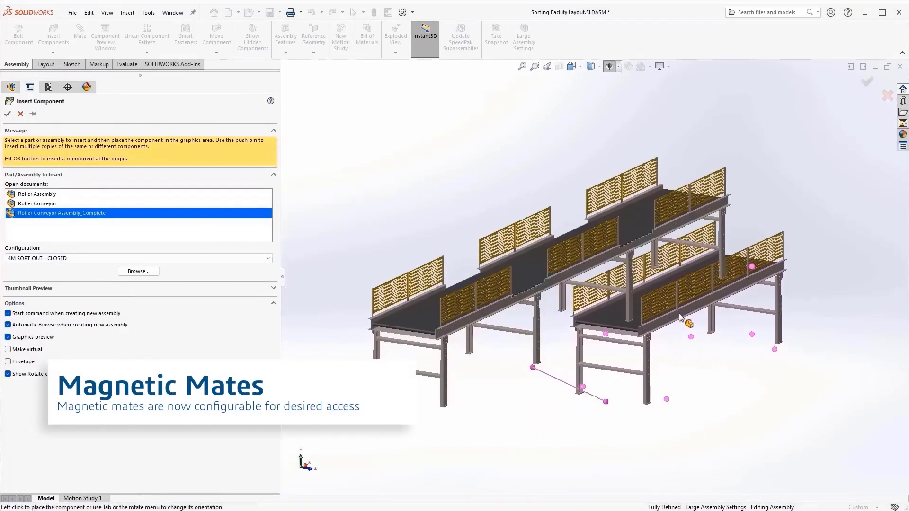
Place a collection basket from the library at the end of the short chute using its magnetic mate
click(903, 100)
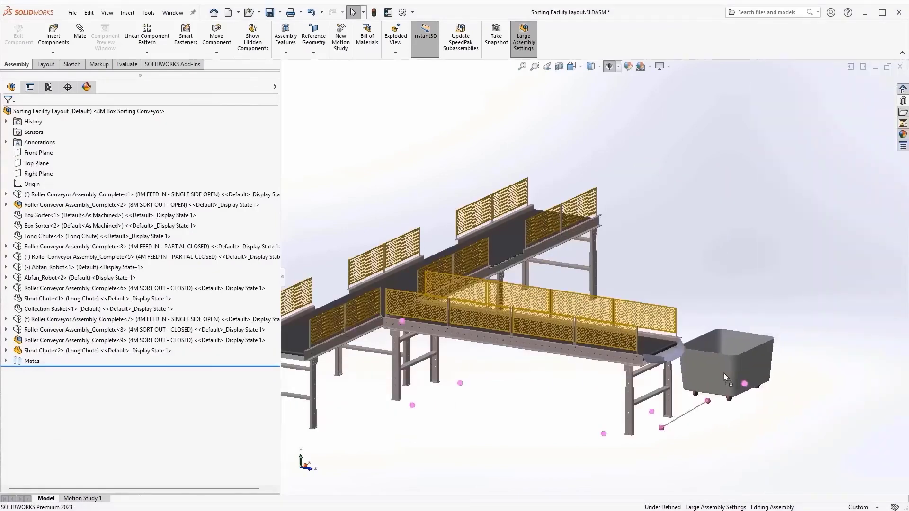
drag(724, 373, 714, 396)
key(Escape)
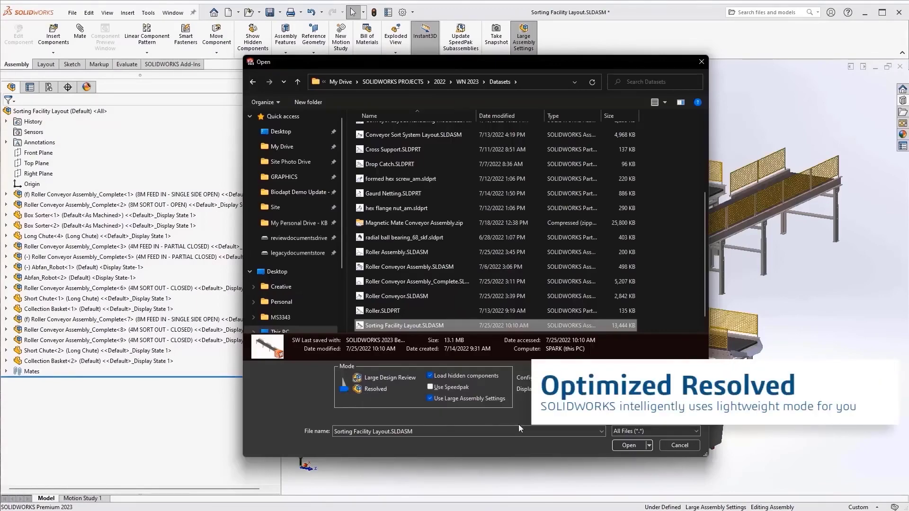
Open Sorting Facility Layout.SLDASM with Large Assembly Settings and display the Performance page of the system options
click(620, 445)
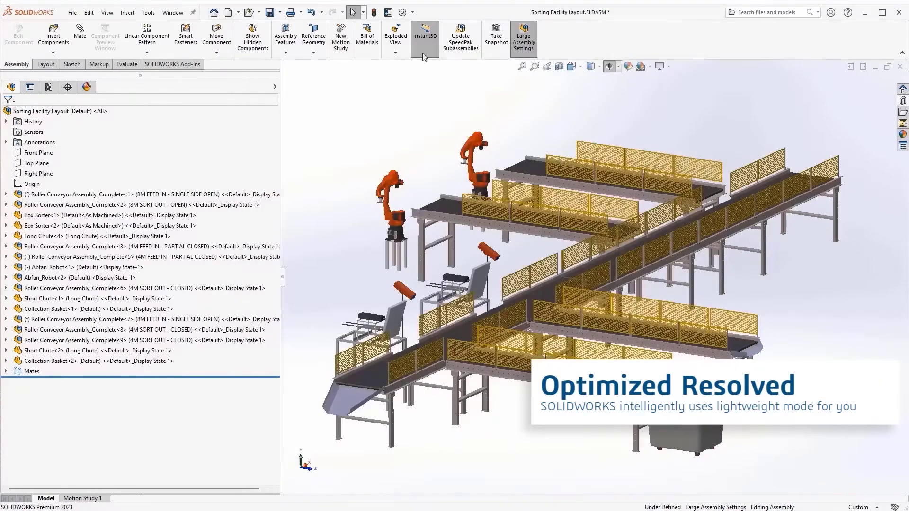
click(401, 14)
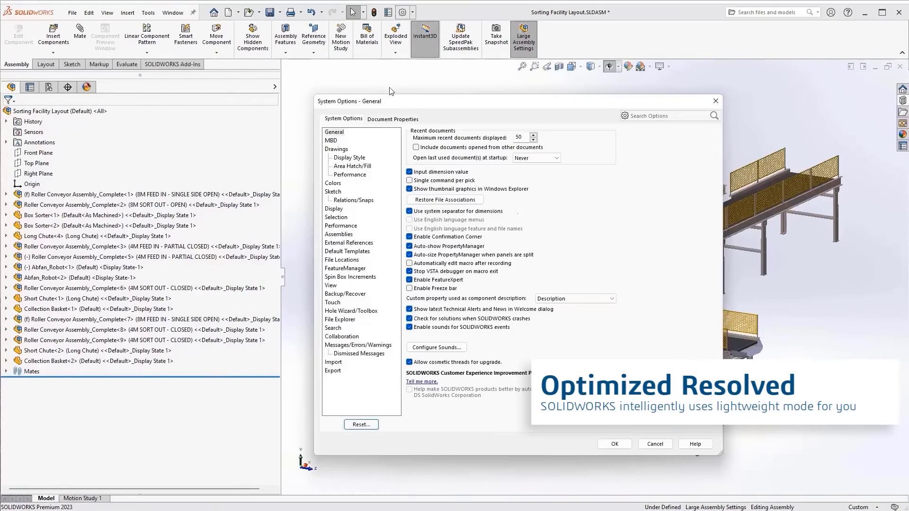
click(333, 227)
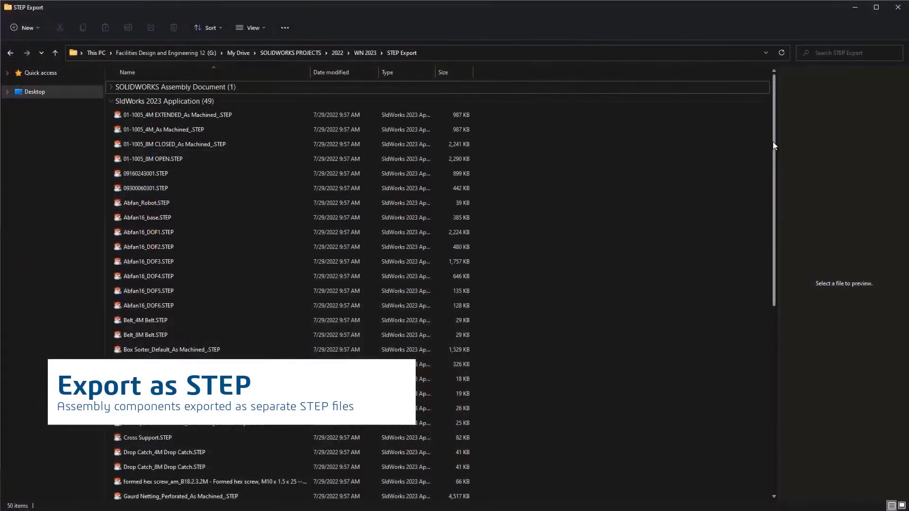
Review the exported component files in the STEP Export folder
drag(772, 143, 773, 350)
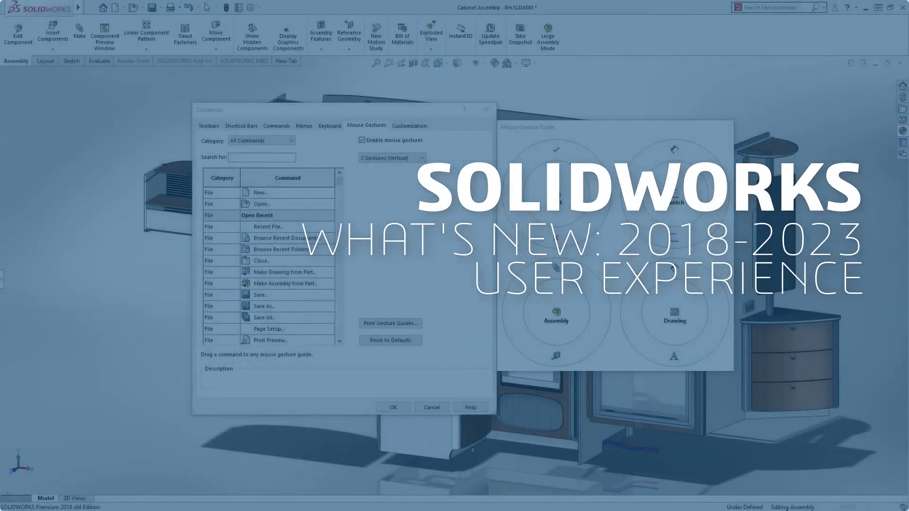
Set the mouse gesture guide to 12 Gestures in the Customize settings
click(423, 159)
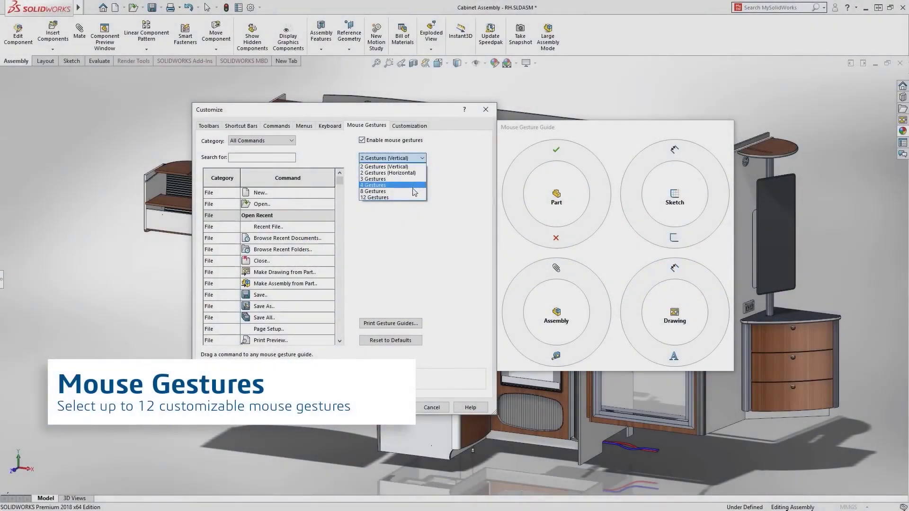
click(411, 197)
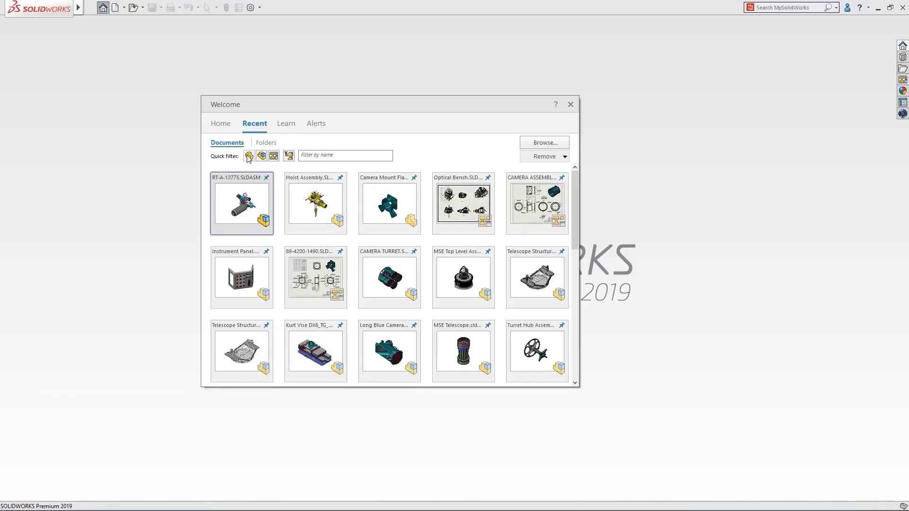
Filter the recent documents by "camera" and open the Long Blue Camera assembly
click(308, 155)
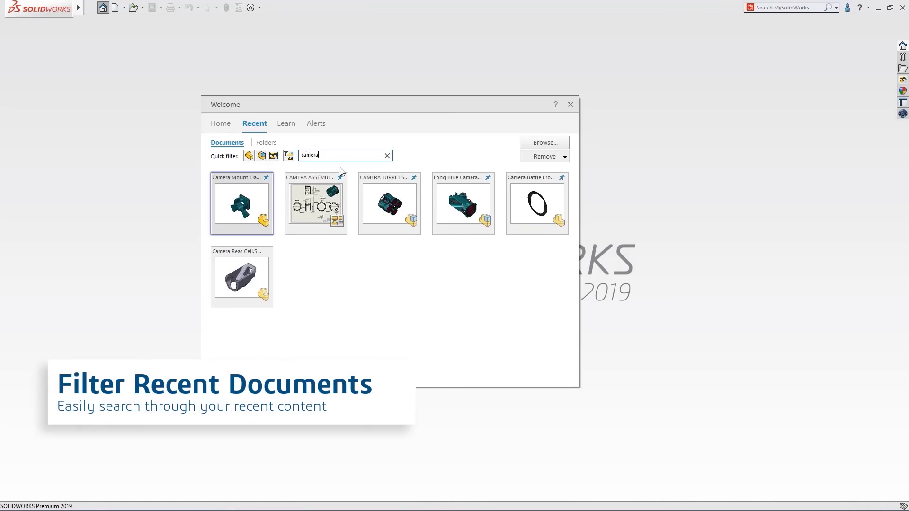
click(462, 206)
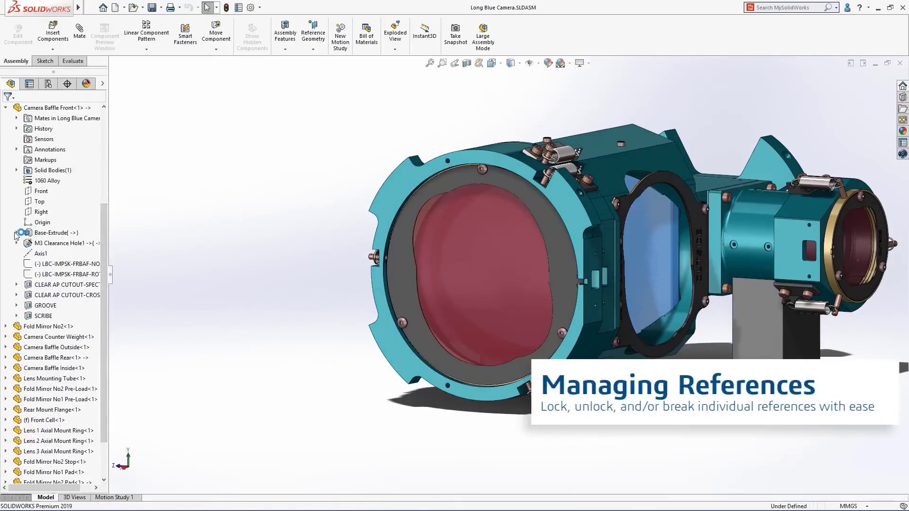
Lock the external references of Sketch2 in the Camera Baffle Front's Base-Extrude feature
click(16, 232)
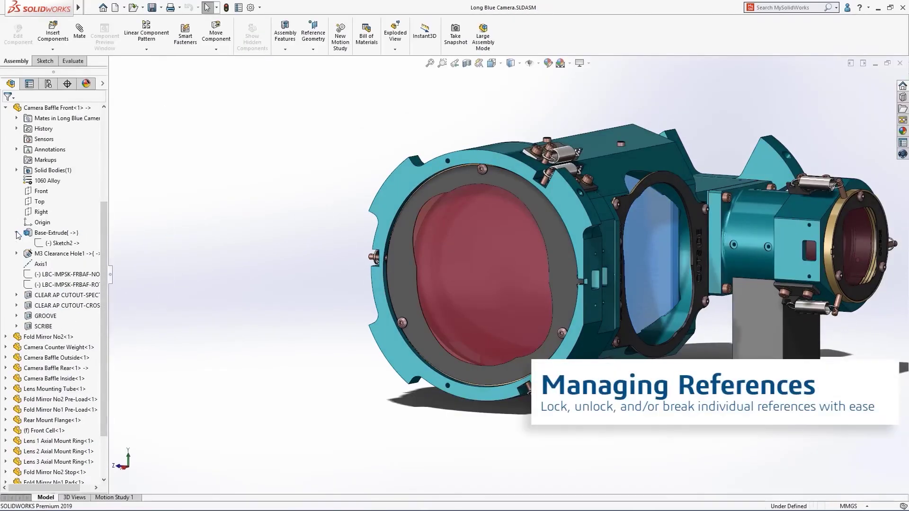
click(56, 243)
right_click(153, 245)
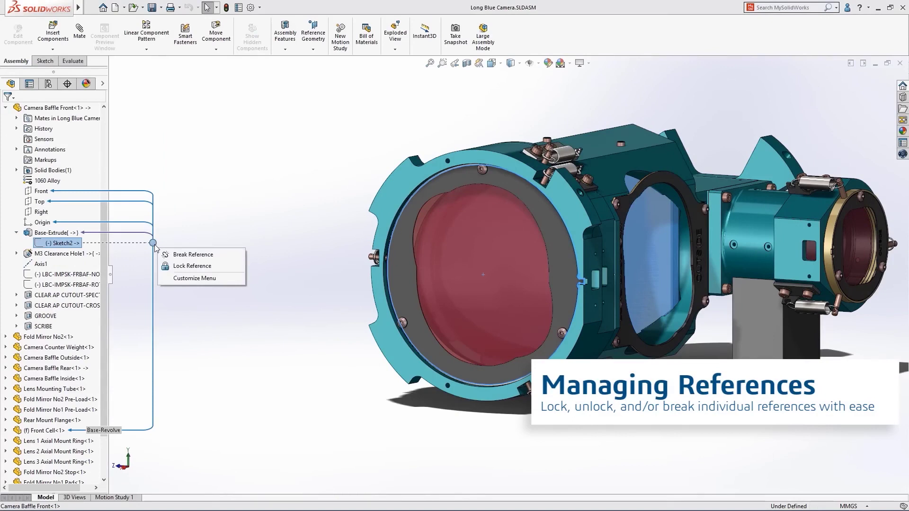
click(177, 266)
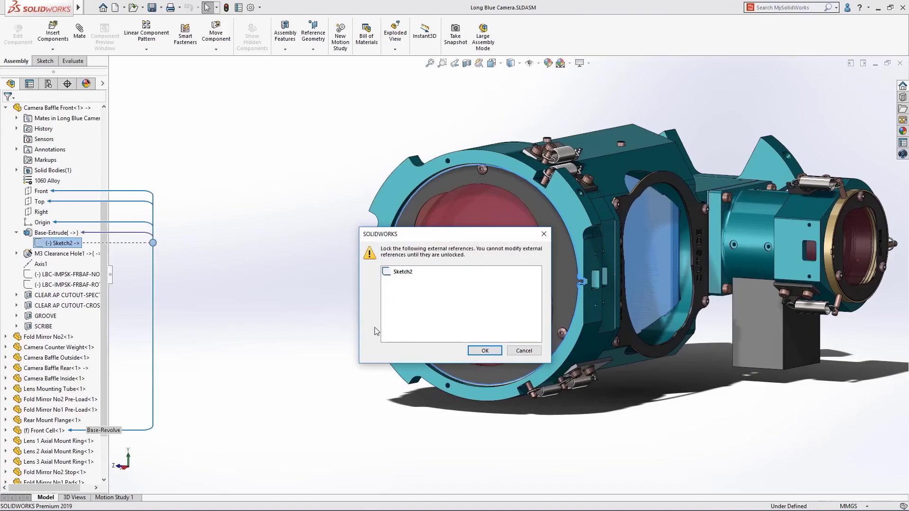
click(484, 351)
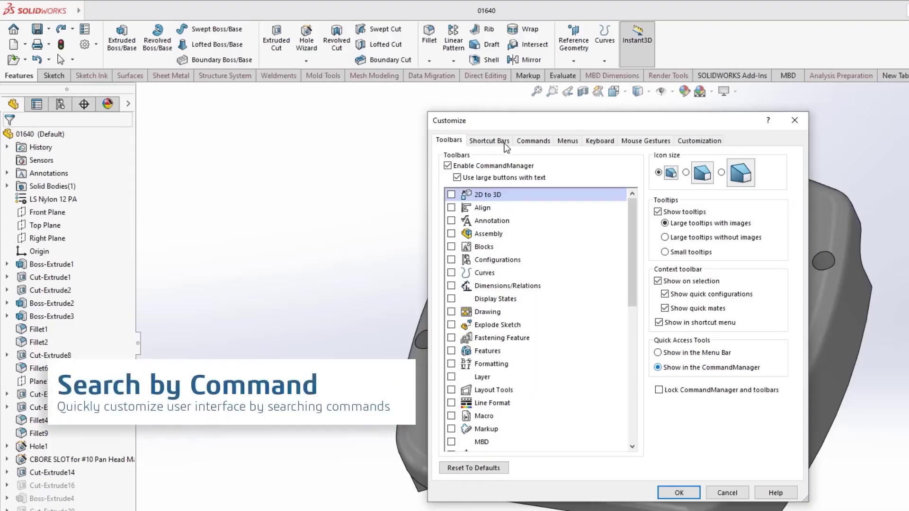
Search the shortcut bar commands for "pattern", filter to Features, and add the circular pattern command to the part shortcut bar
click(505, 141)
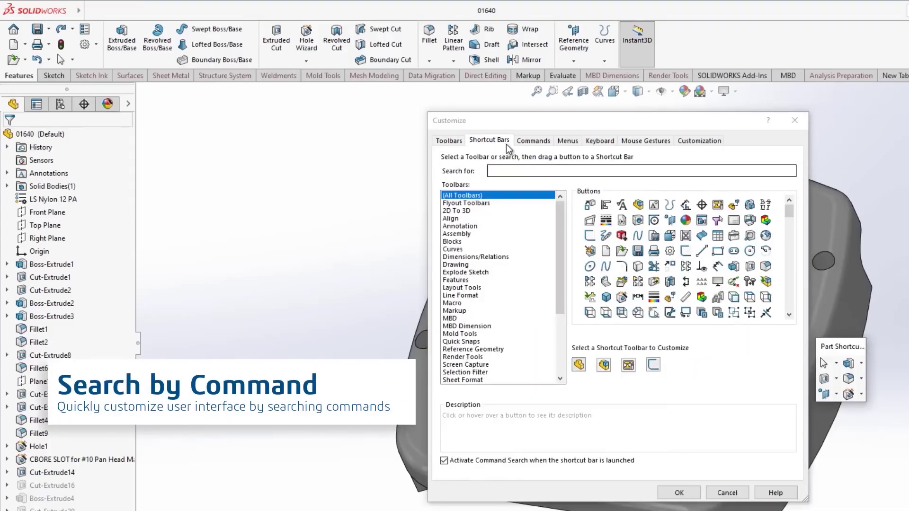
click(519, 171)
text(patter)
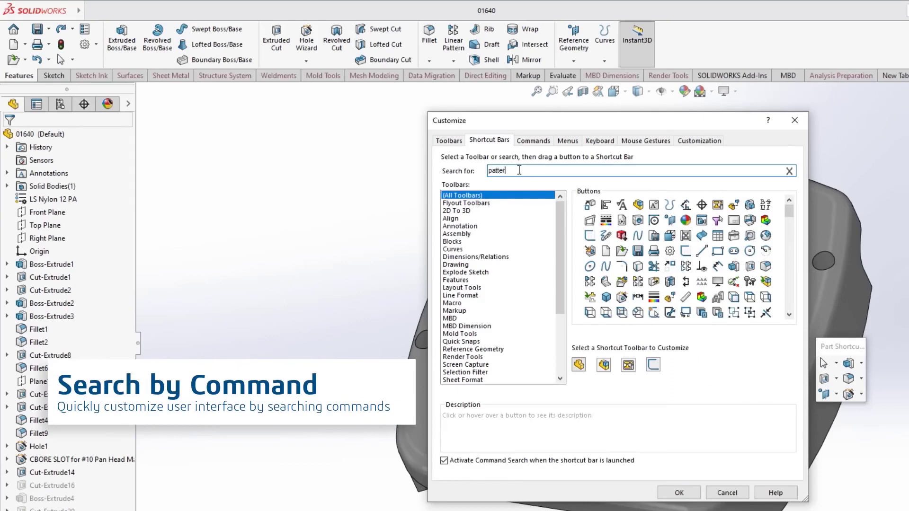
text(n)
click(480, 218)
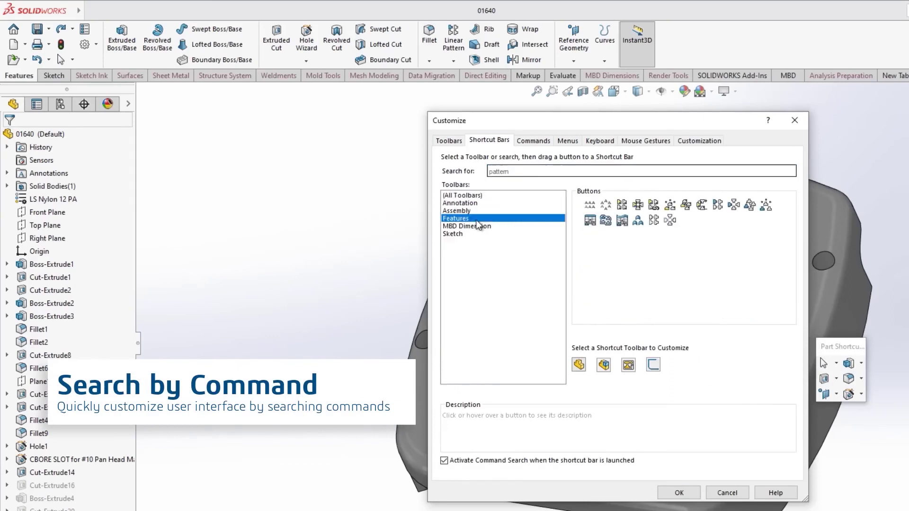
drag(607, 209, 679, 300)
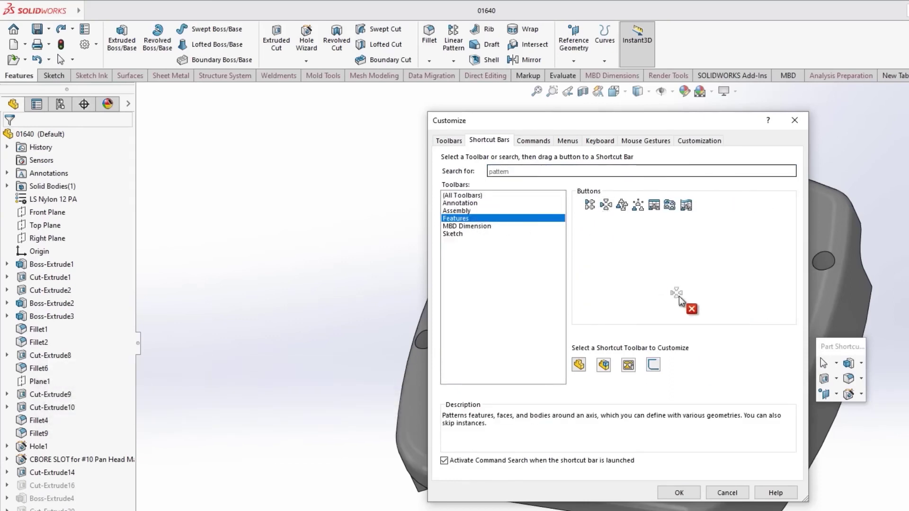
drag(810, 378, 859, 393)
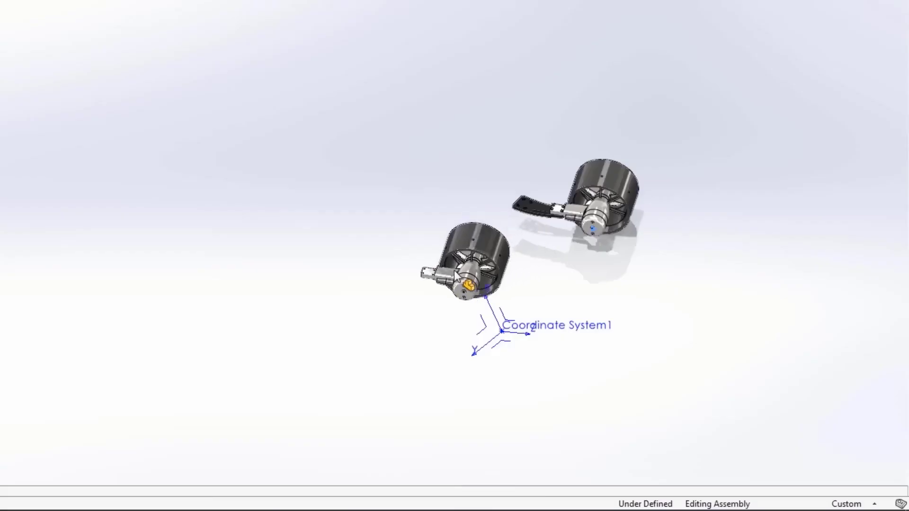
Show the reference geometry and mate the loose thruster's origin coincident with Coordinate System1
drag(476, 294, 403, 290)
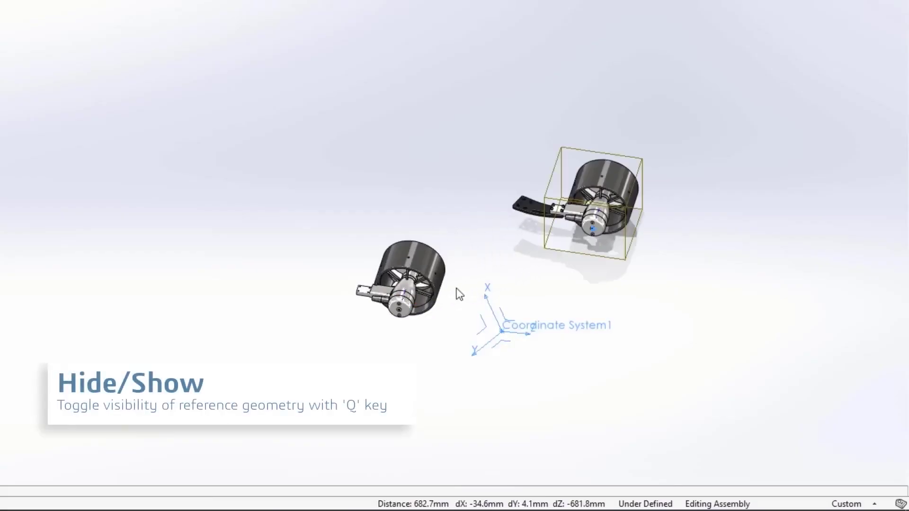
key(q)
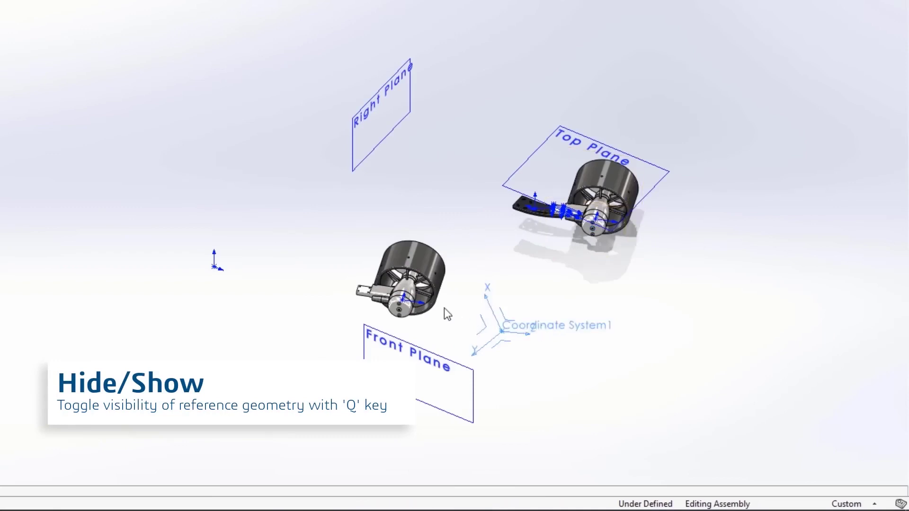
ctrl+click(403, 300)
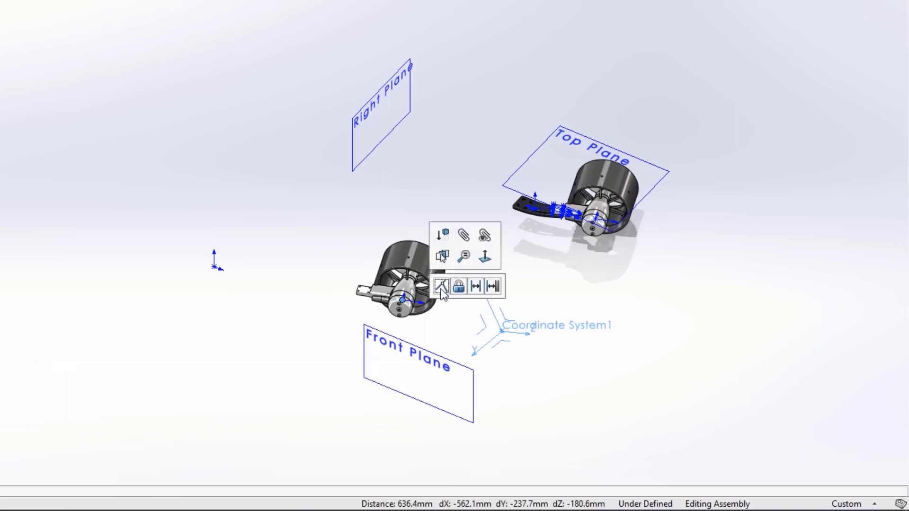
click(441, 288)
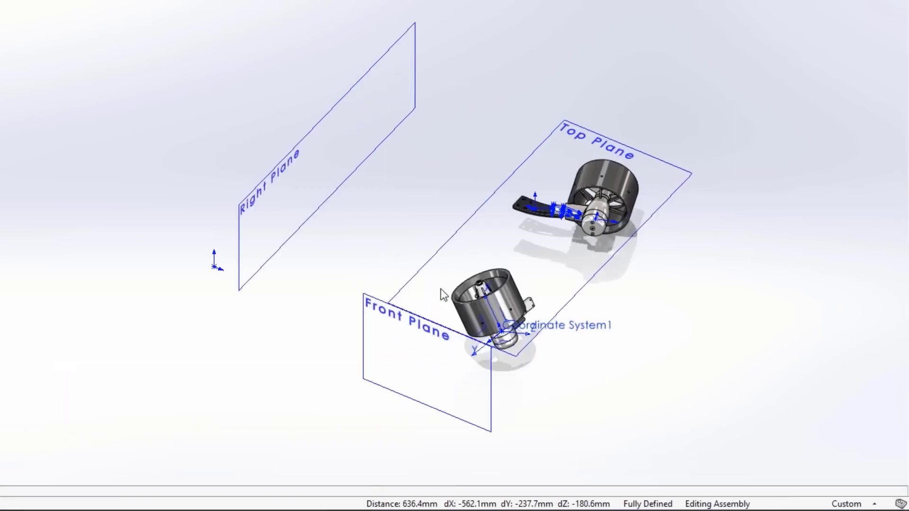
click(396, 181)
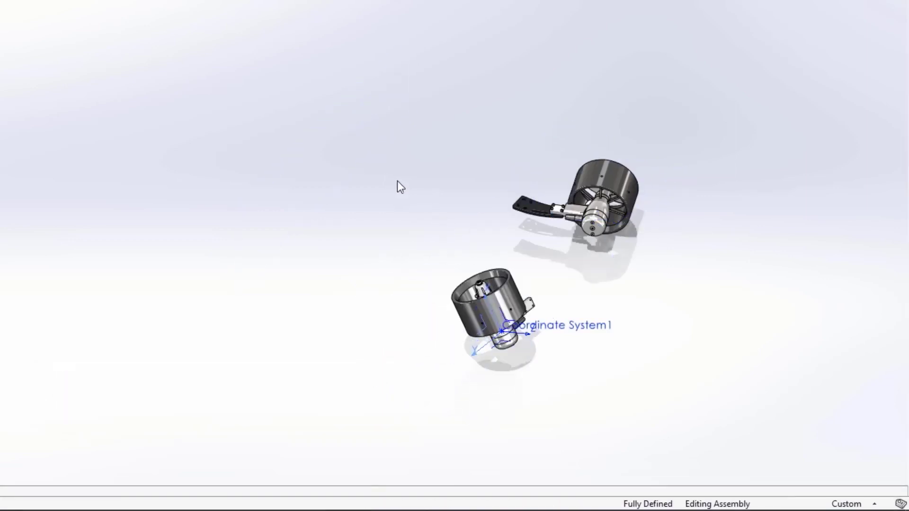
Search the commands for "mirror" and add Mirror Components to the assembly shortcut bar
text(s)
text(mirror)
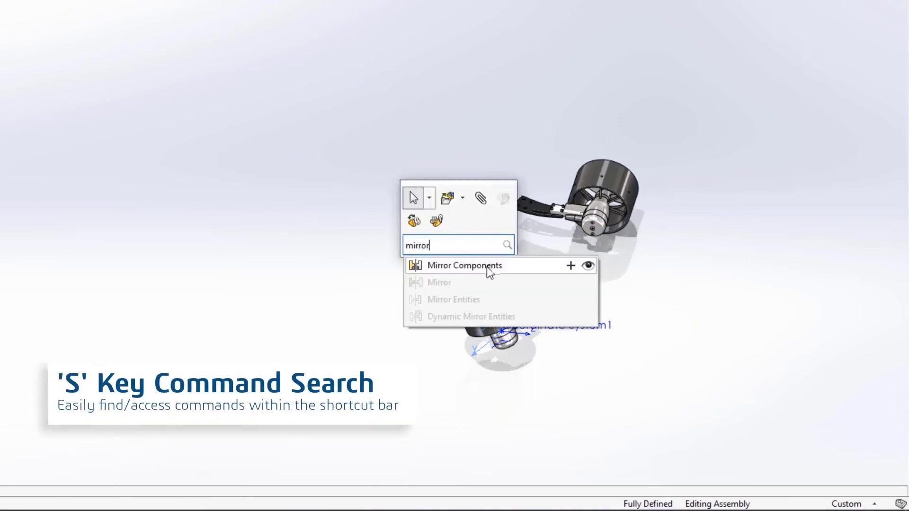
click(573, 269)
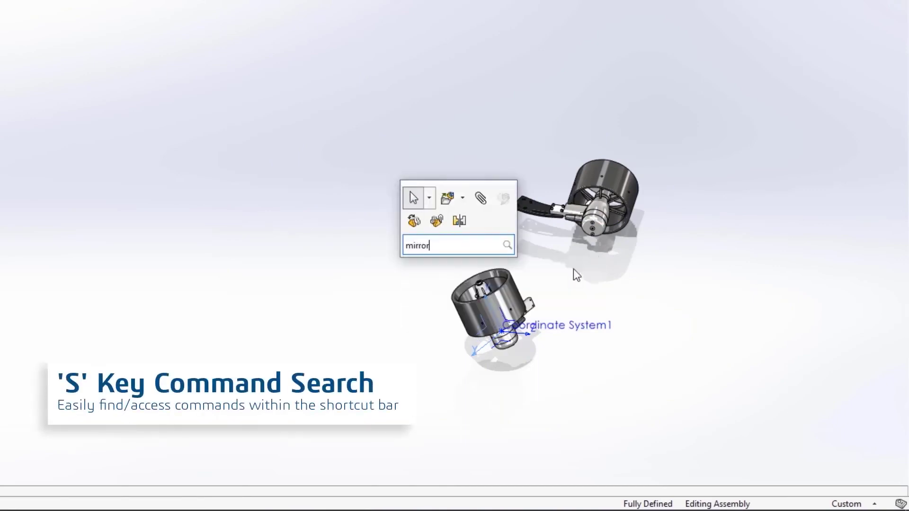
Mirror both thruster assemblies about the Right Plane with Mirror Components
click(460, 223)
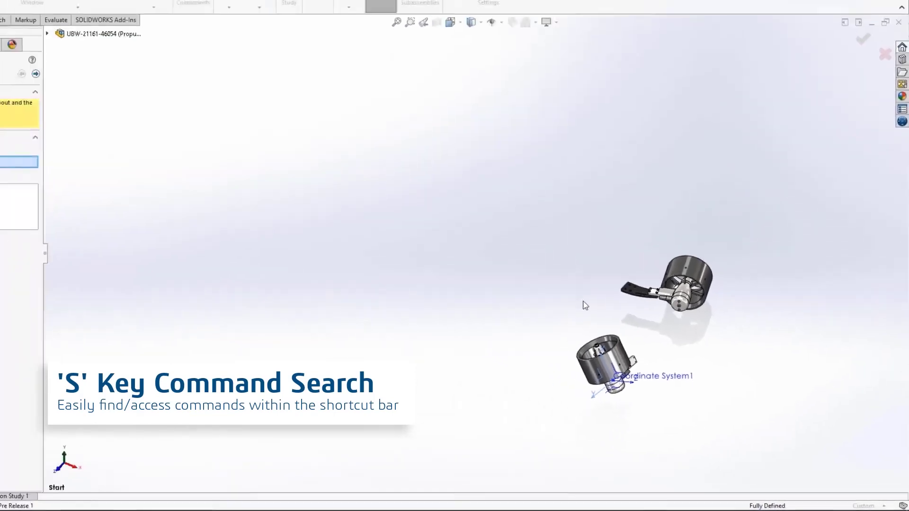
click(527, 243)
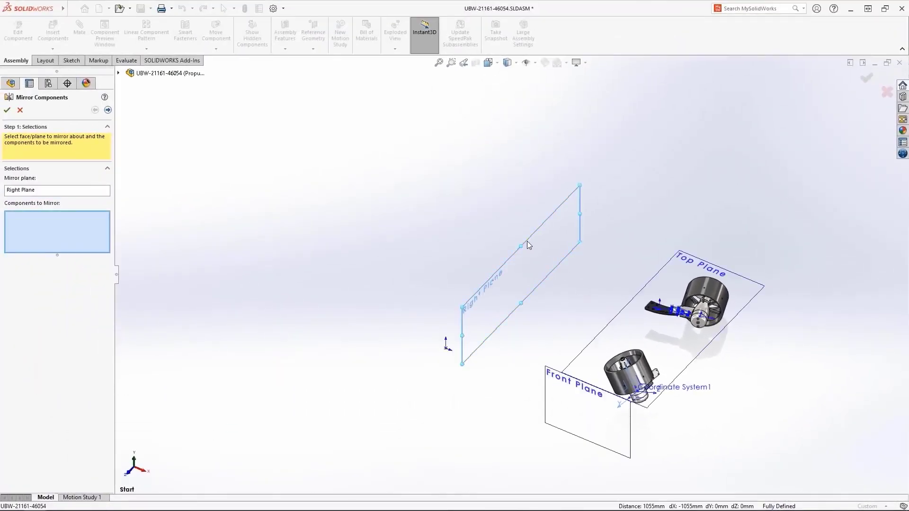
drag(551, 255, 772, 439)
key(Return)
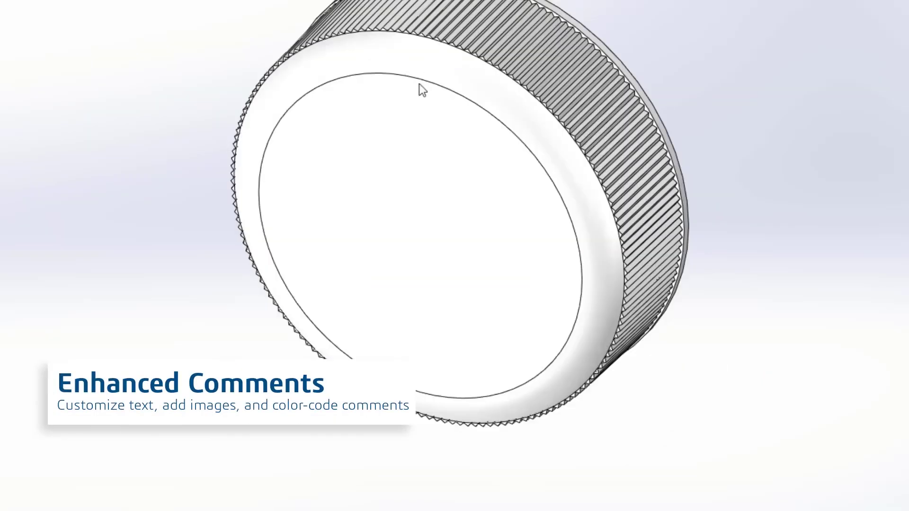
Start a new comment on the Revolve1 feature from the knob's flat circular face
click(466, 265)
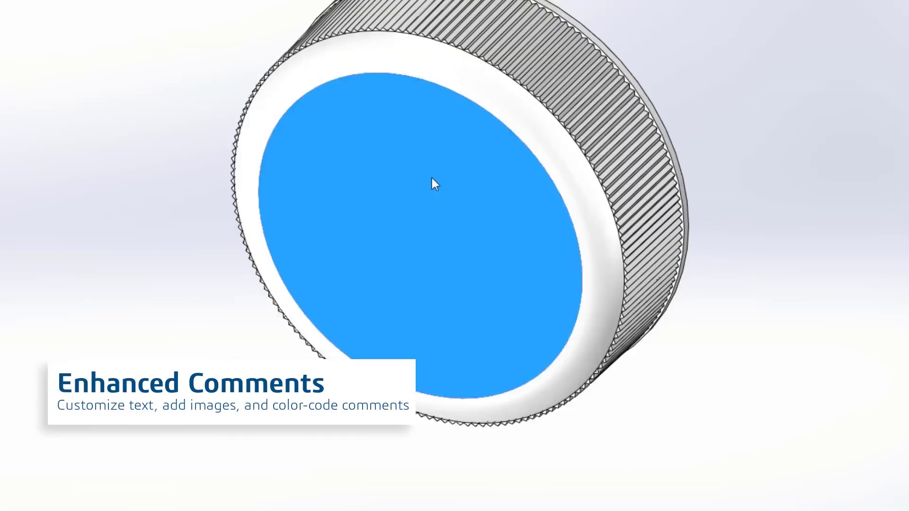
right_click(465, 264)
mouse_move(517, 337)
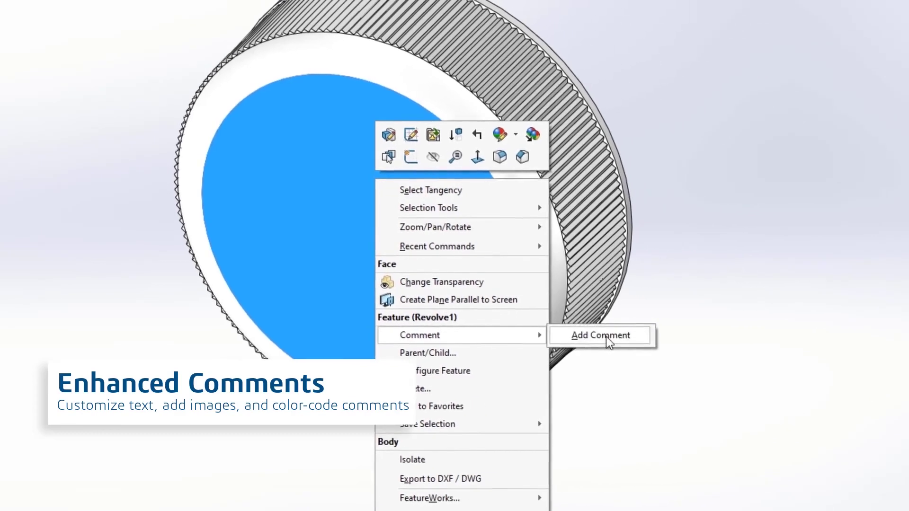
click(659, 335)
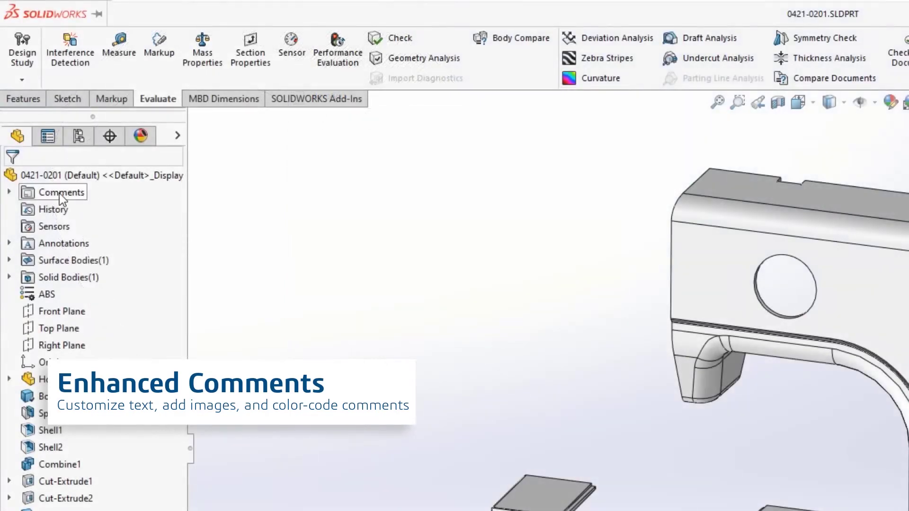
Open the Housing Base Part comment in part 0421-0201 for editing and insert the safety decal image
right_click(58, 193)
click(95, 223)
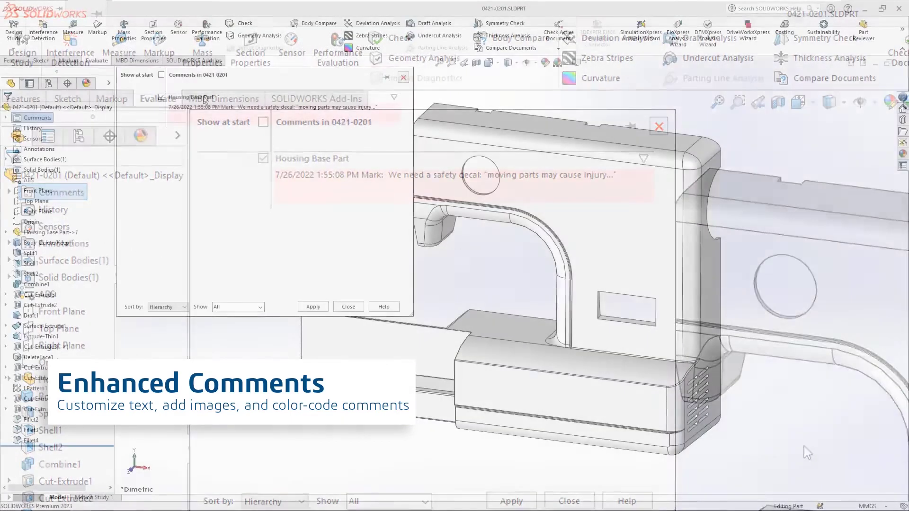
click(230, 103)
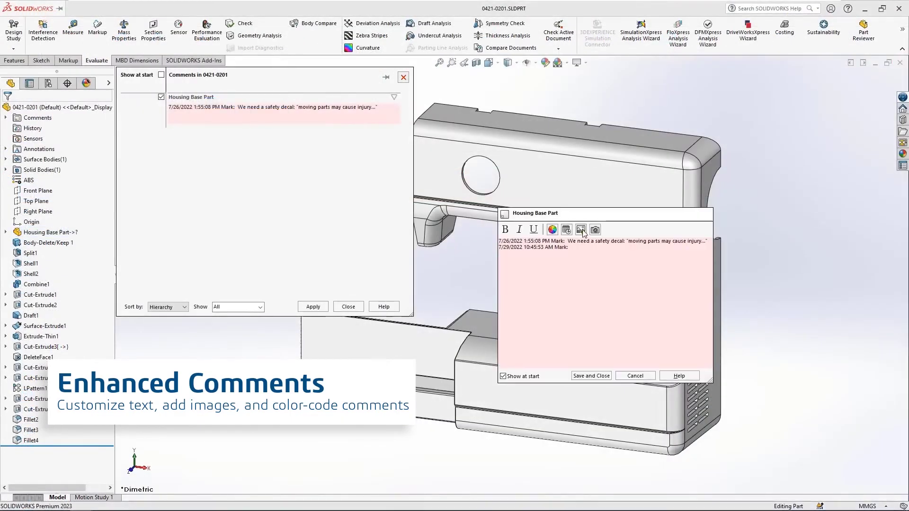
click(581, 230)
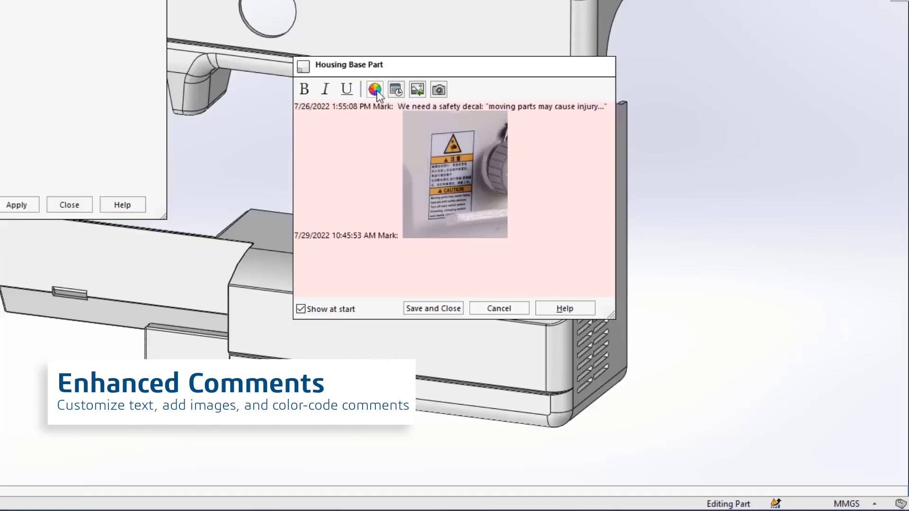
Color-code the Housing Base Part comment, trying the gray Low Priority color and ending on pink
click(376, 90)
click(447, 127)
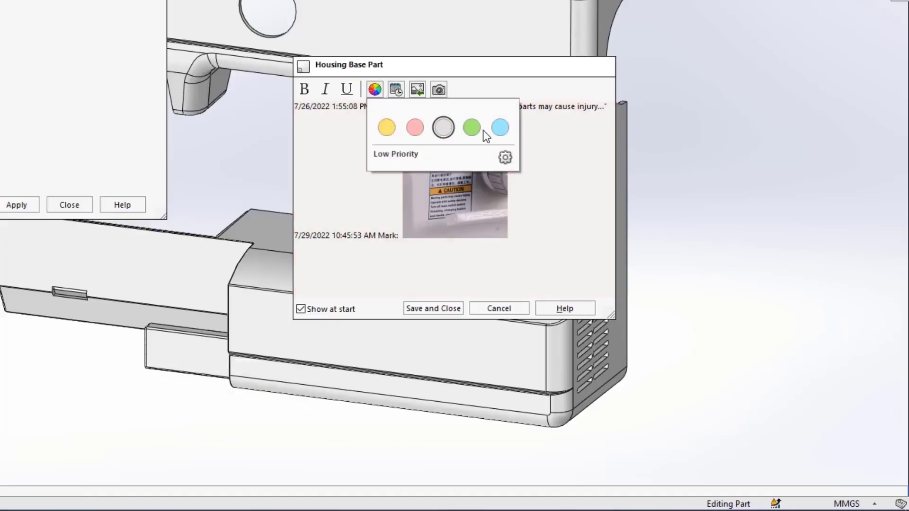
click(482, 130)
click(415, 129)
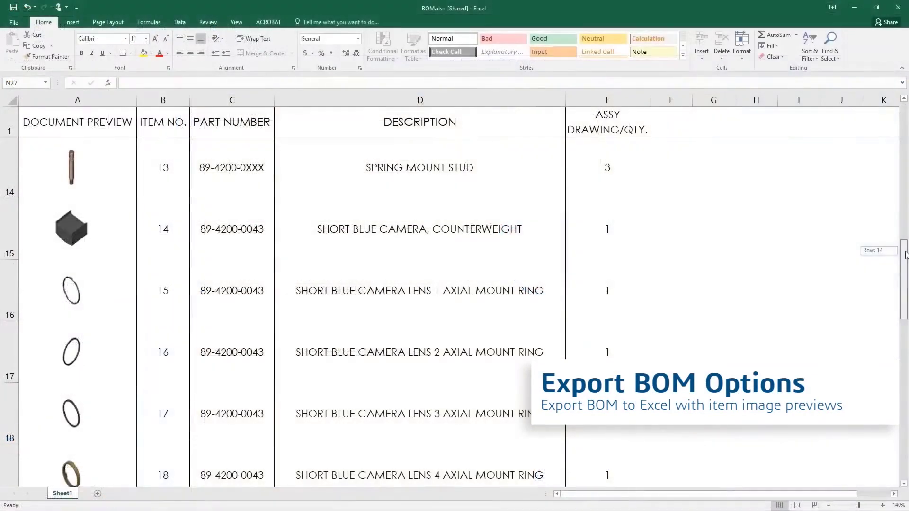
Review the exported BOM.xlsx and its item preview images in Excel
drag(905, 255, 905, 259)
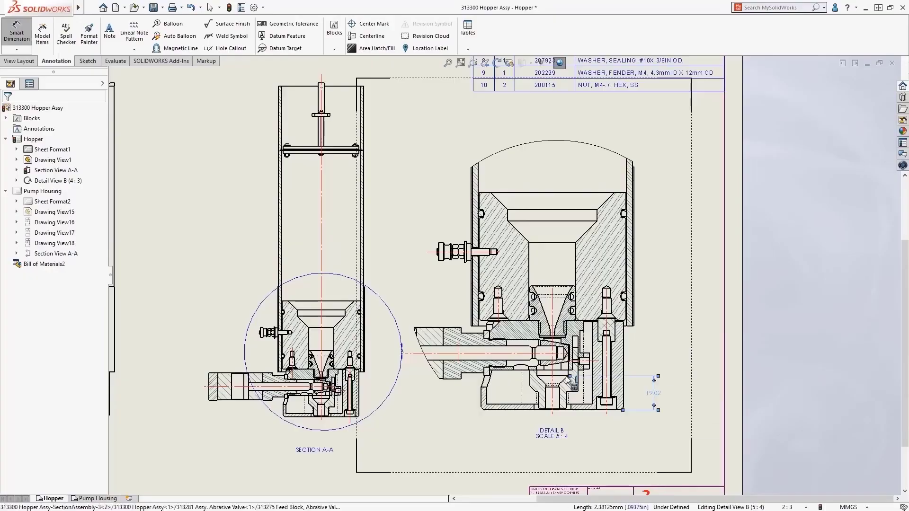
Add chained vertical dimensions between the horizontal edges in Detail B, continuing up to the upper edge of the hatched hopper body
click(629, 326)
click(564, 286)
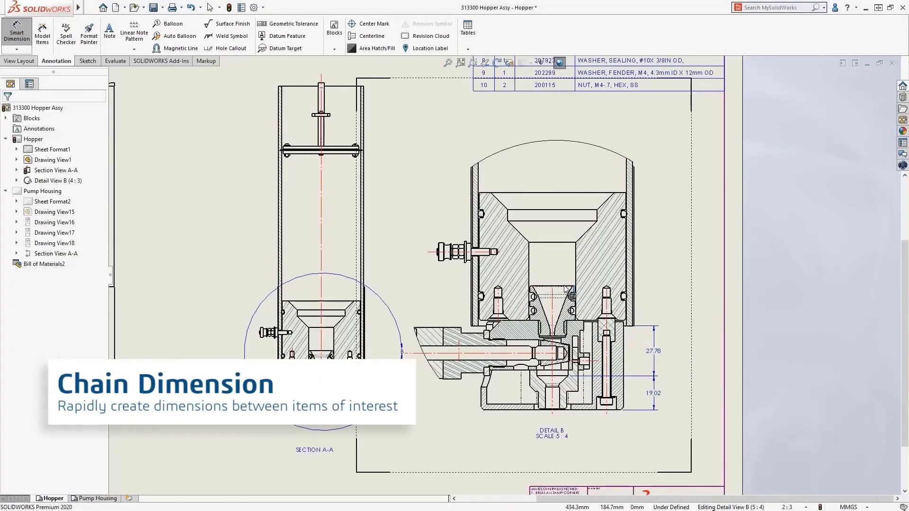
click(561, 243)
click(561, 221)
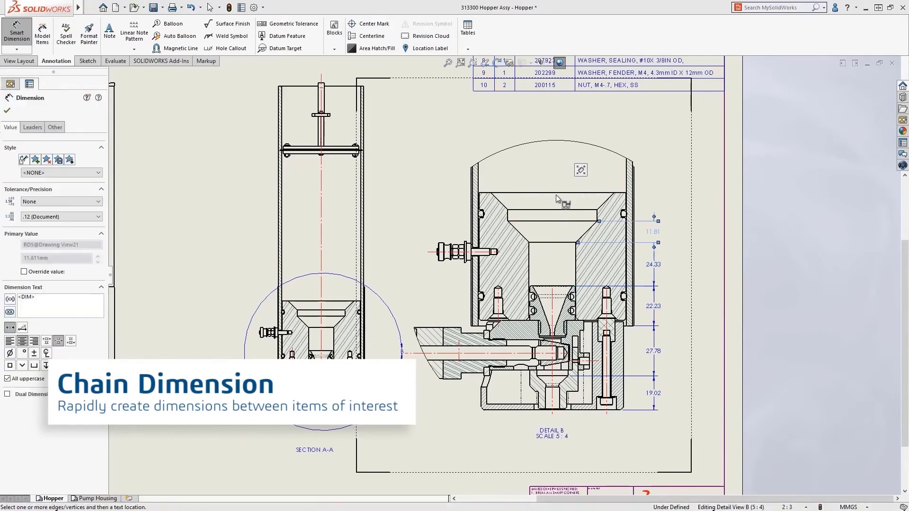
click(556, 194)
key(Escape)
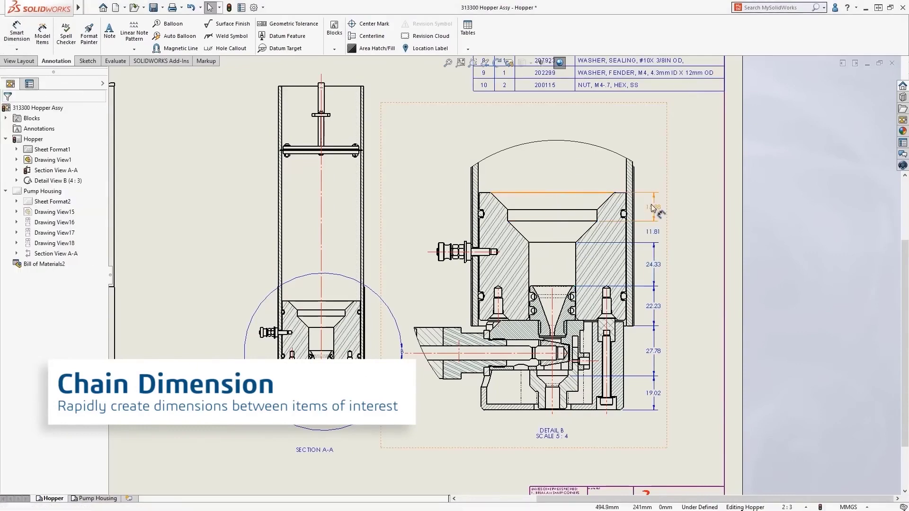
right_click(654, 208)
click(704, 315)
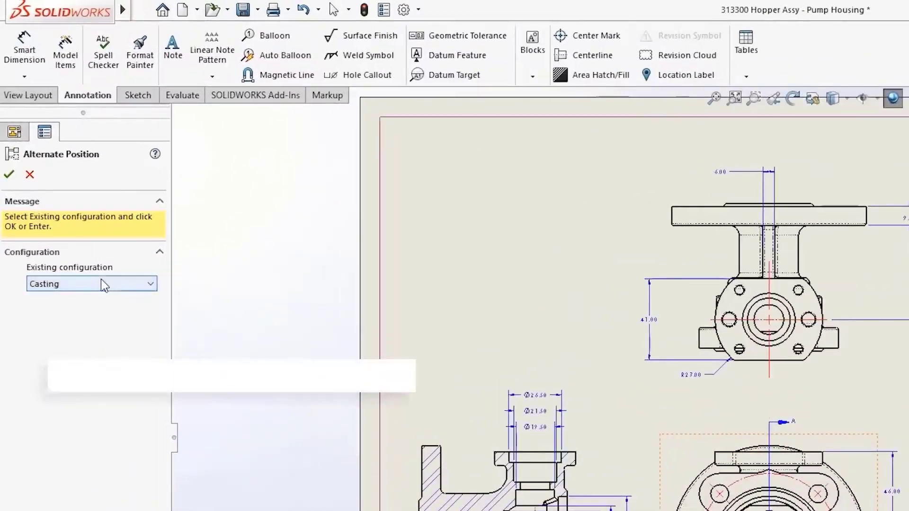
Create an alternate position view on the Pump Housing sheet's front view using the Casting configuration
click(101, 283)
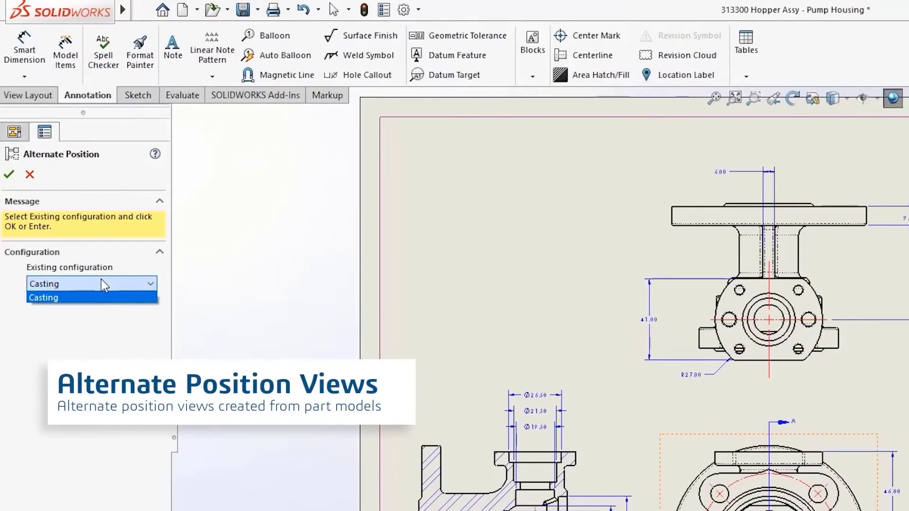
click(100, 298)
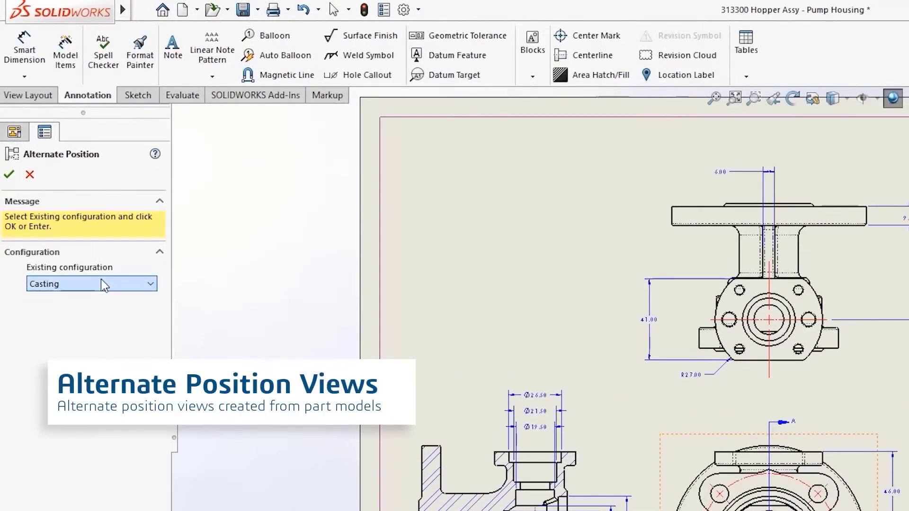
click(9, 175)
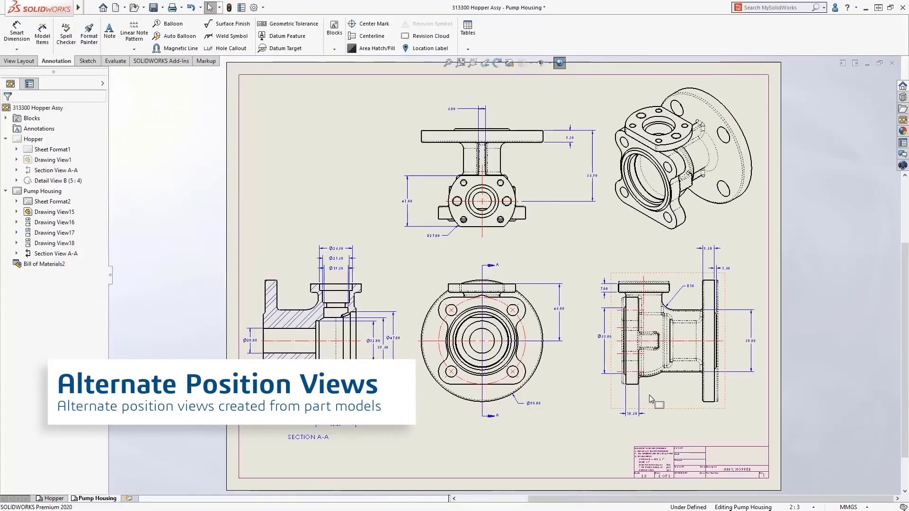
Open the 314000 Core Table, Micromax Gen 2 drawing from the recent documents in Detailing mode
click(649, 395)
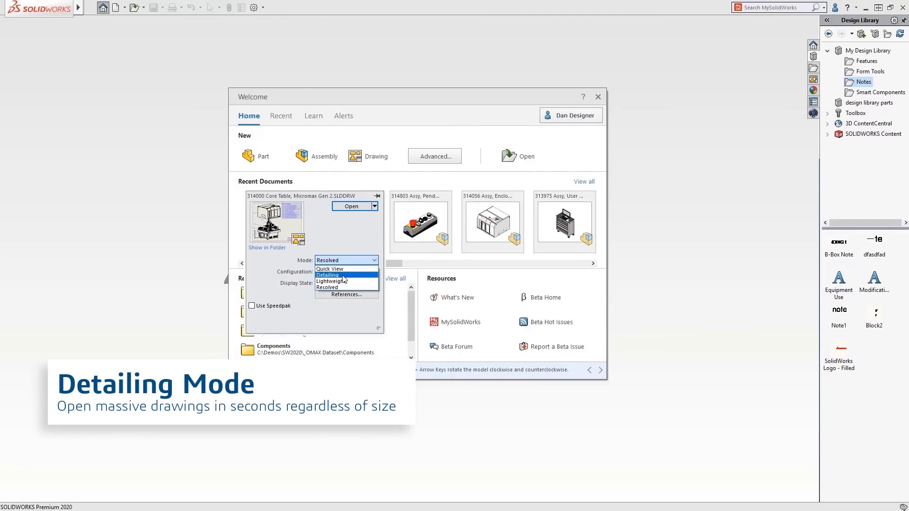
click(355, 208)
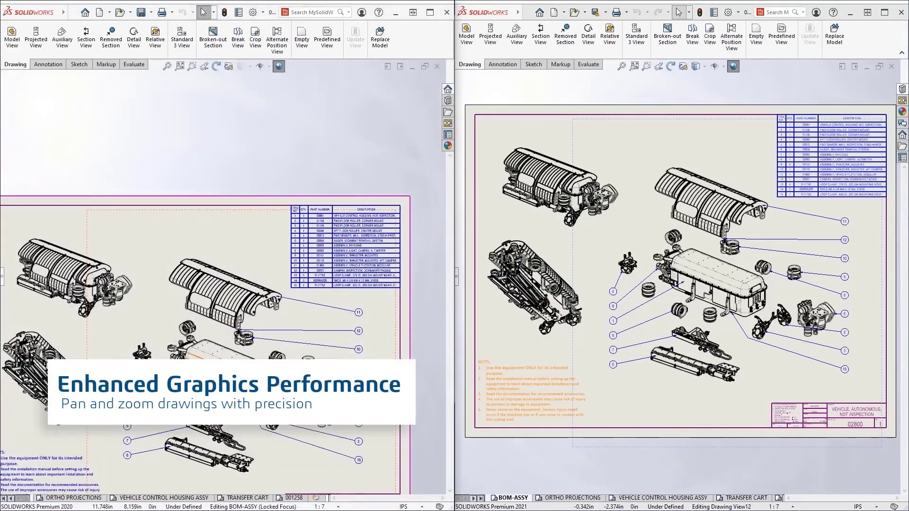
Pan the exploded assembly drawing in the 2020 and 2021 sessions to compare graphics performance
mouse_move(215, 375)
middle_down()
mouse_move(221, 221)
mouse_move(225, 278)
mouse_move(237, 291)
middle_up()
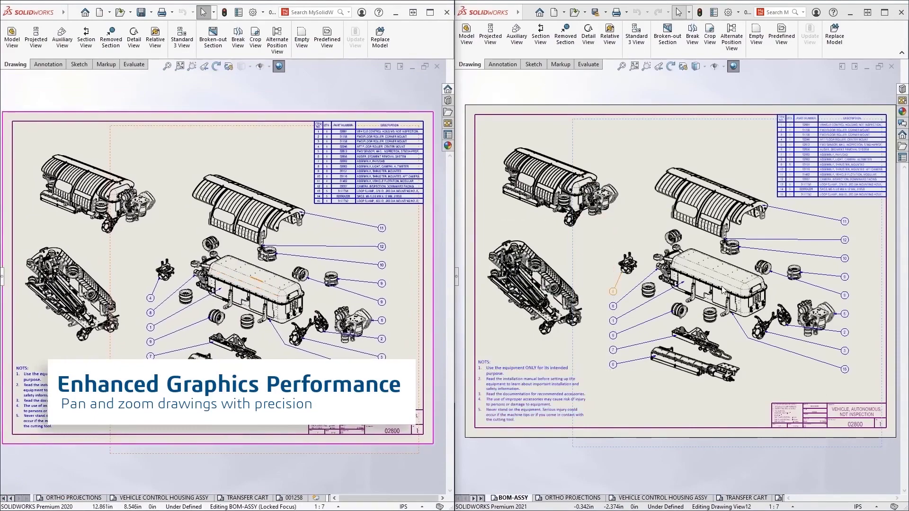
mouse_move(722, 290)
middle_down()
mouse_move(707, 211)
mouse_move(603, 296)
mouse_move(823, 296)
middle_up()
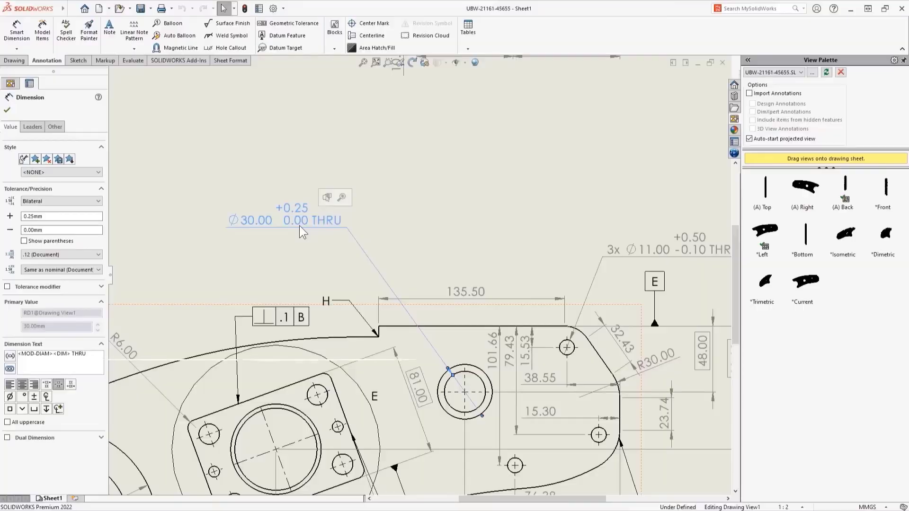
Attach a geometric tolerance to the Ø30.00 THRU dimension with the position symbol, a 0.25 diameter tolerance and the M material condition
key(s)
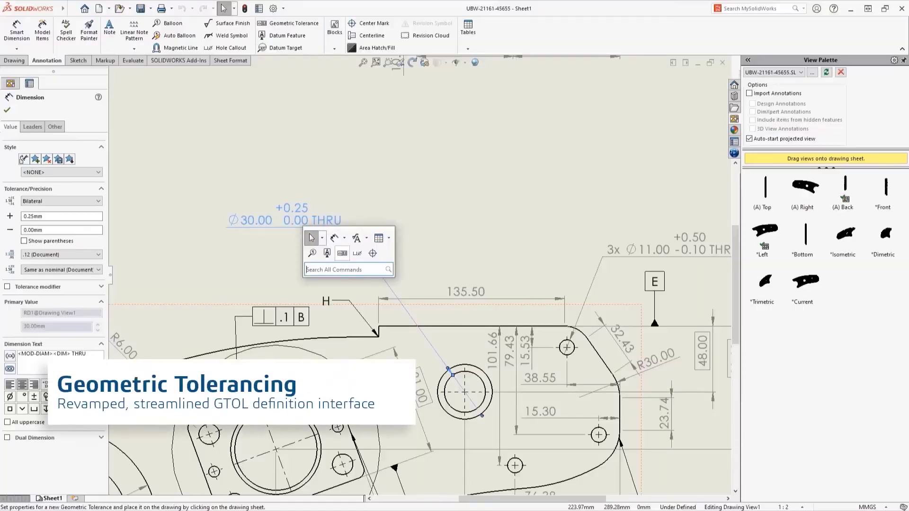
click(343, 254)
click(237, 240)
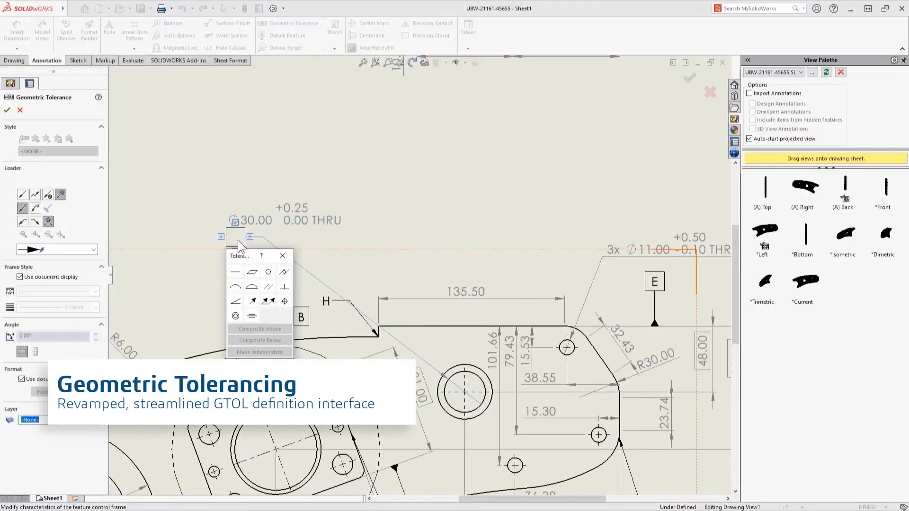
click(284, 301)
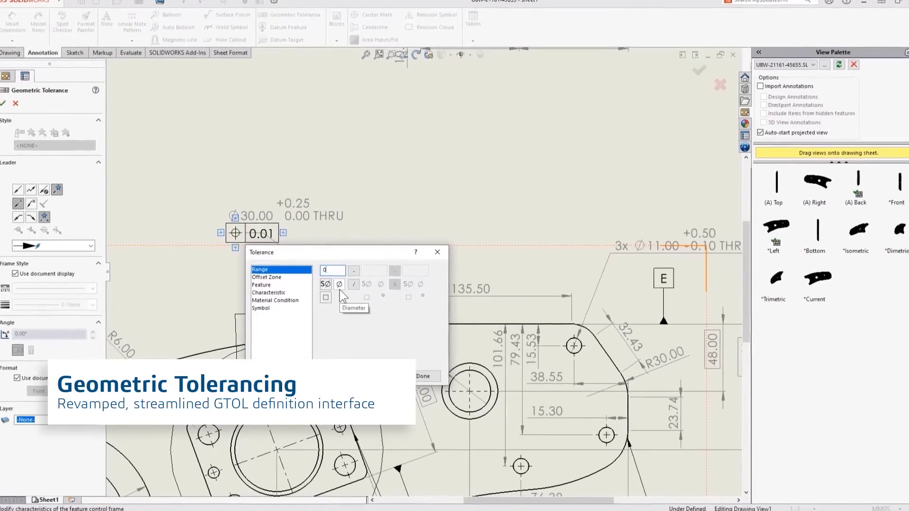
text(0.25)
click(346, 275)
click(284, 292)
click(330, 262)
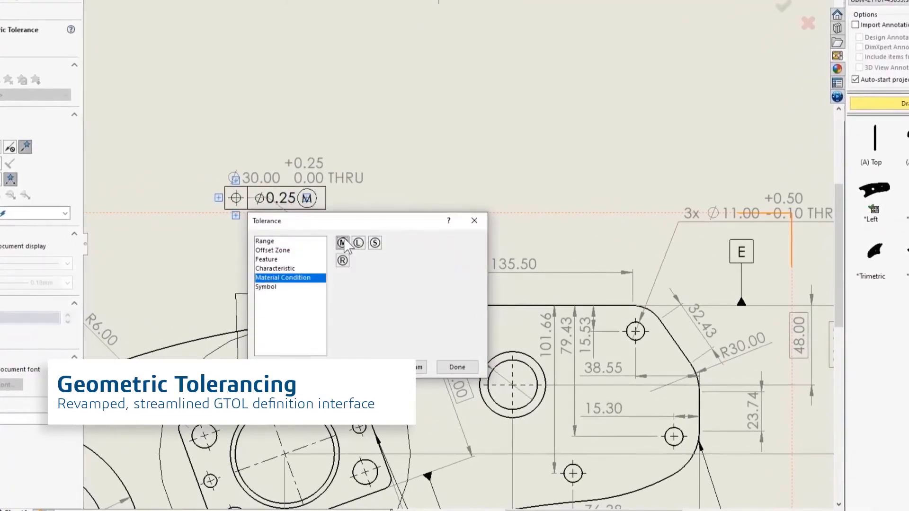
Add datum references A and B to the feature control frame and start a further datum
click(410, 364)
click(411, 357)
text(B)
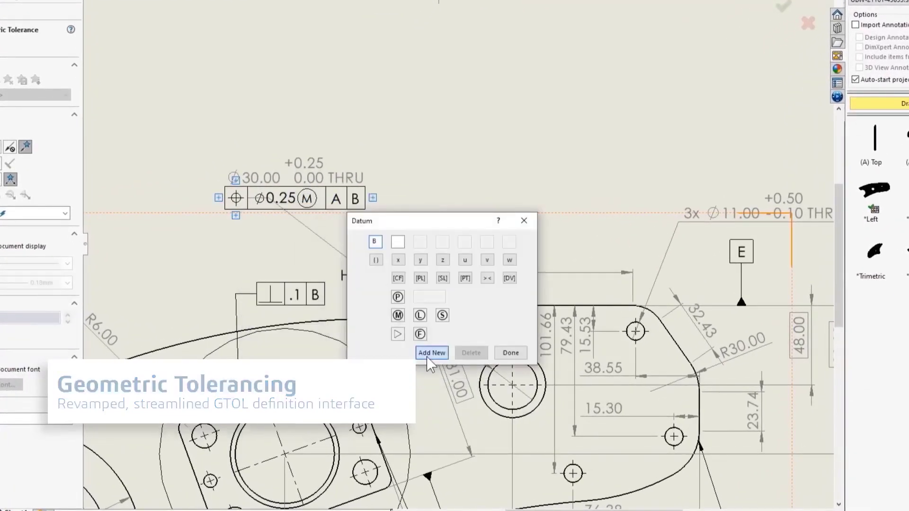
click(427, 356)
Dimension the outer arc of the round canopy in Section A-A and display the dimension as a diameter
mouse_move(230, 317)
mouse_down()
mouse_move(265, 362)
mouse_move(391, 423)
mouse_up()
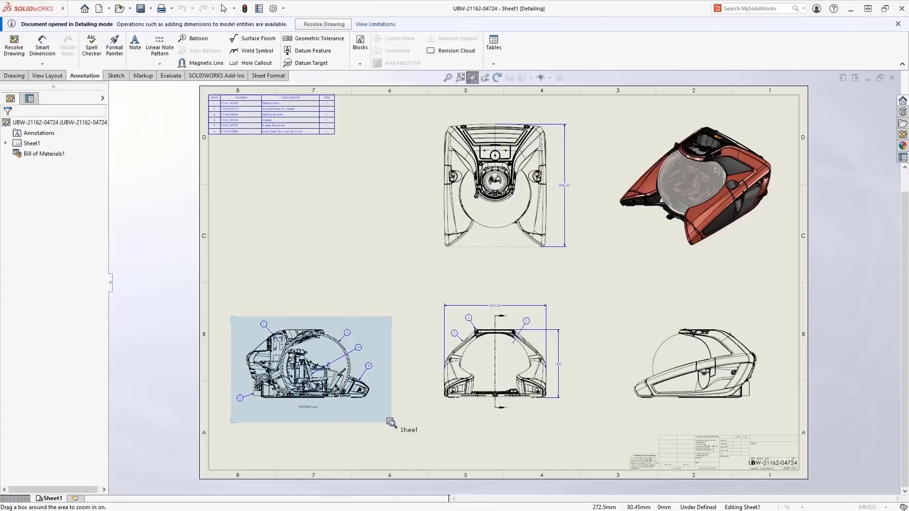
key(s)
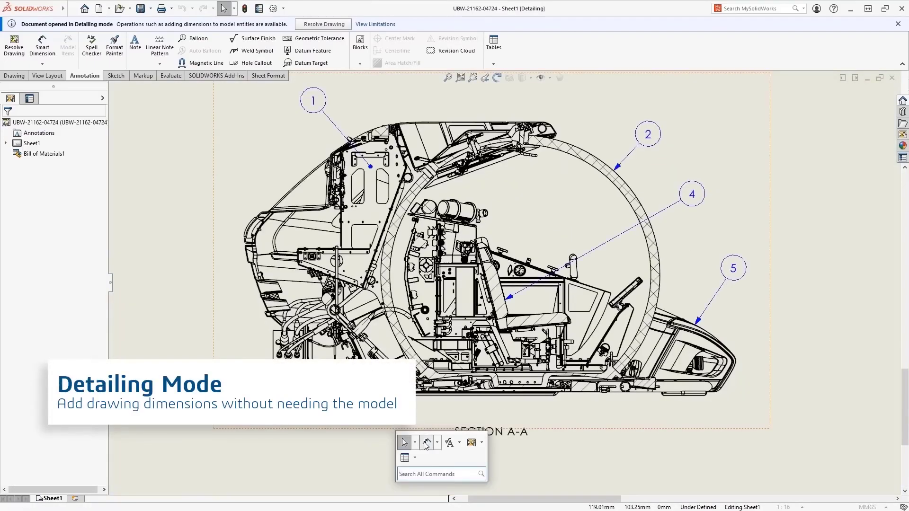
click(427, 443)
click(638, 201)
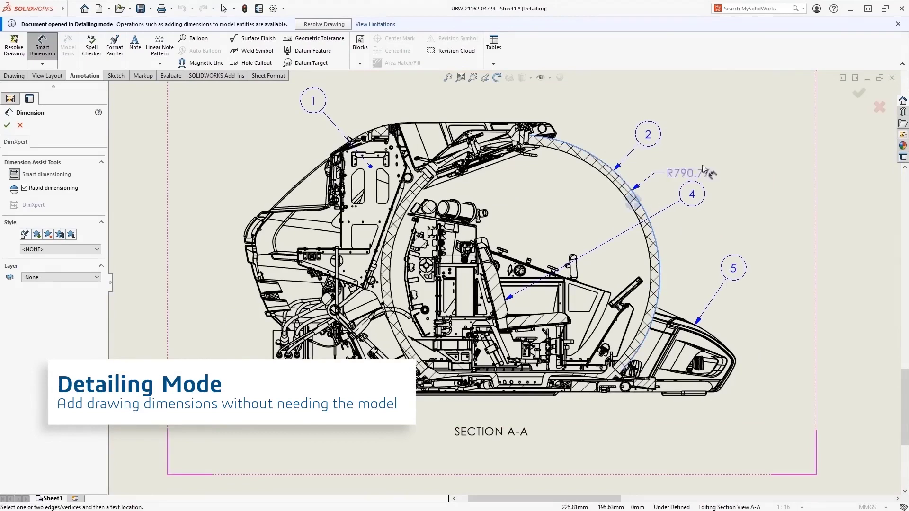
click(728, 148)
right_click(730, 151)
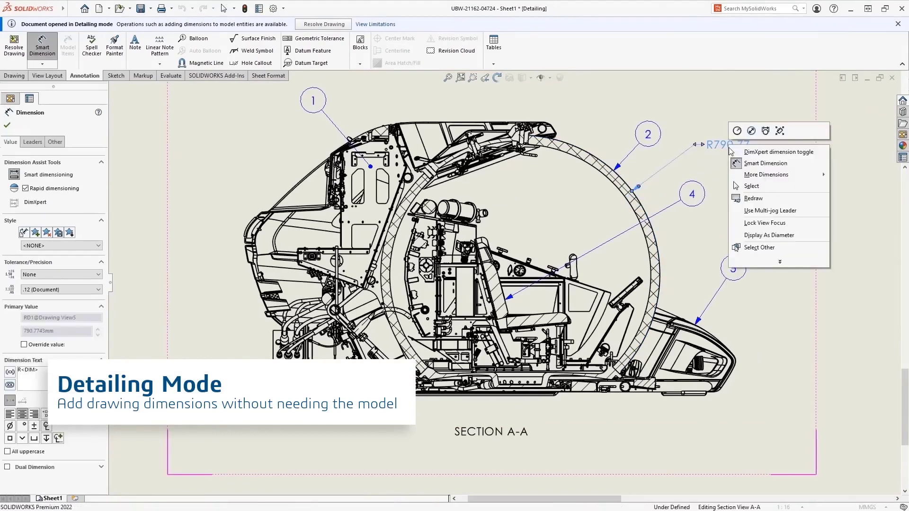
click(750, 237)
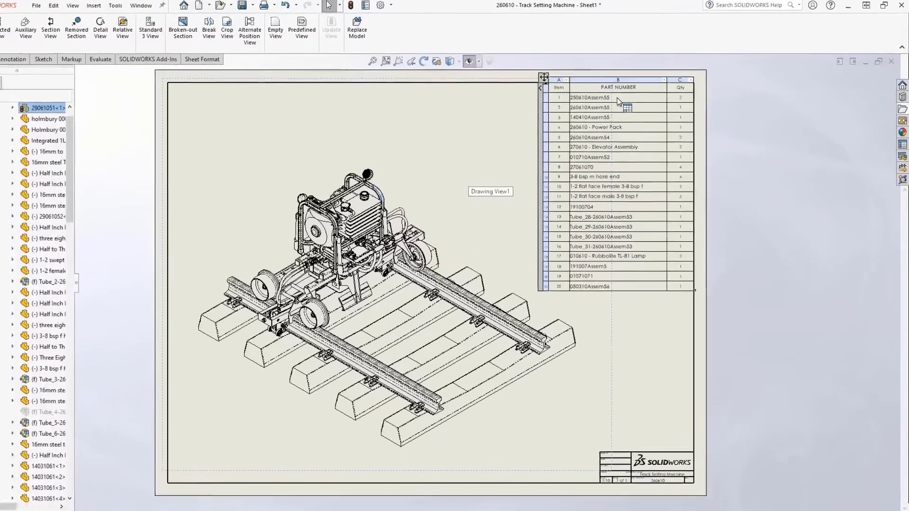
Open the drawing of subassembly 250610Assem55 from its row in the Track Setting Machine bill of materials
right_click(626, 98)
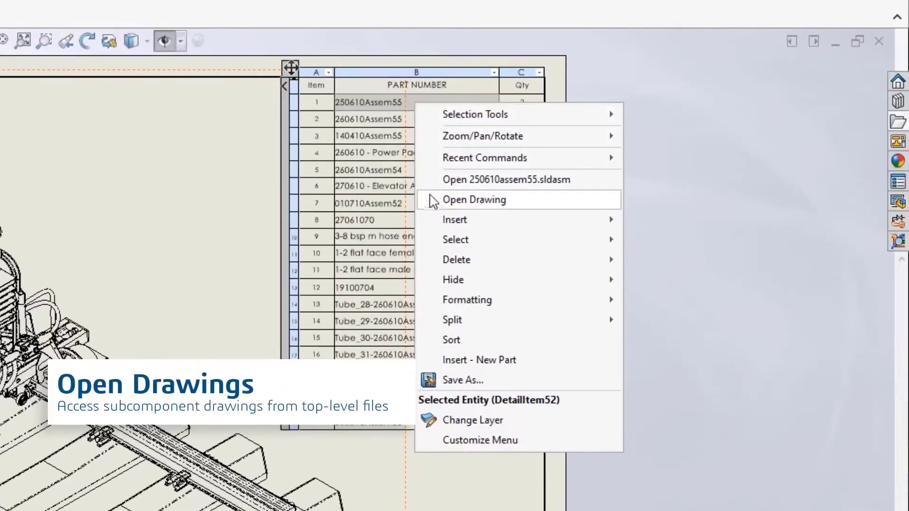
click(433, 200)
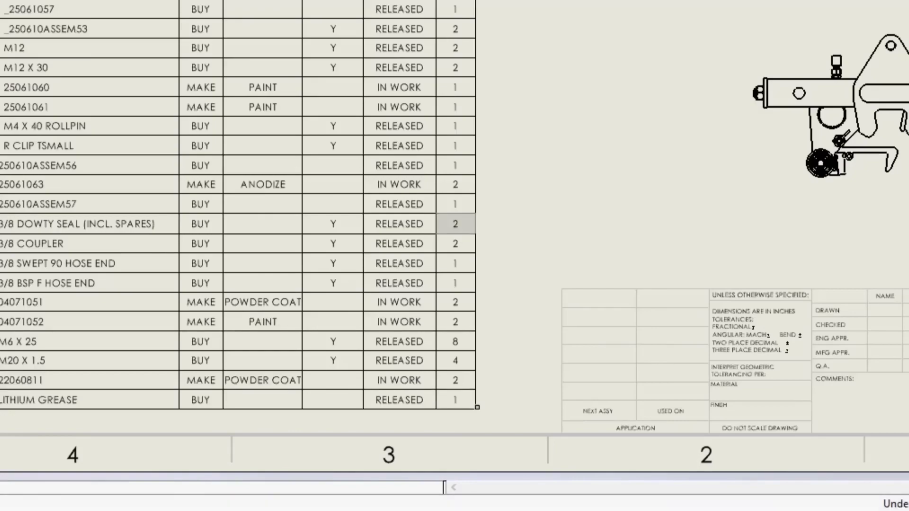
Override the quantity of the 3/8 DOWTY SEAL (INCL. SPARES) row in the bill of materials with 4
double_click(455, 359)
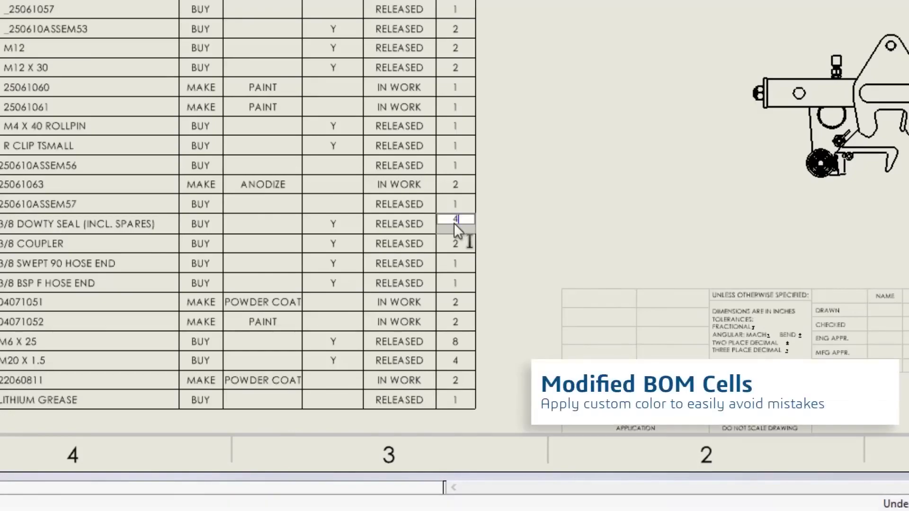
text(1)
key(Return)
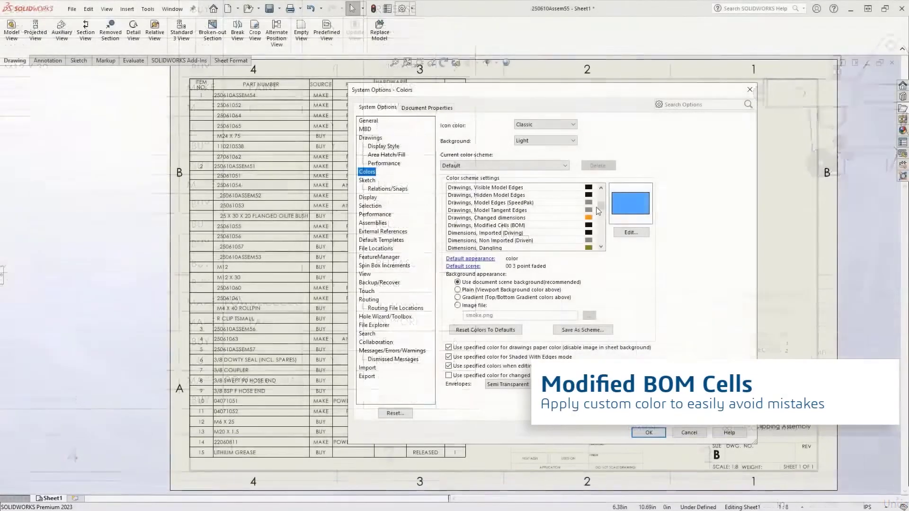
Set the system color for Drawings, Modified Cells (BOM) to red
click(590, 225)
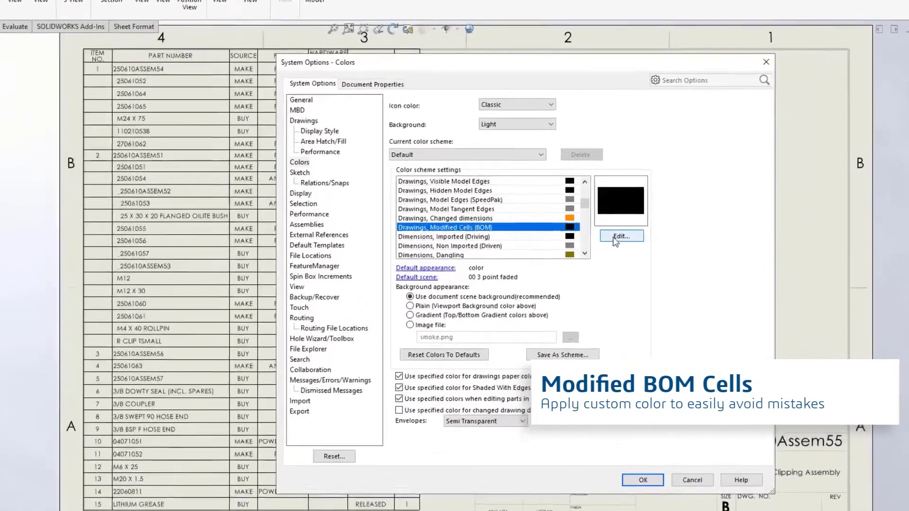
click(631, 232)
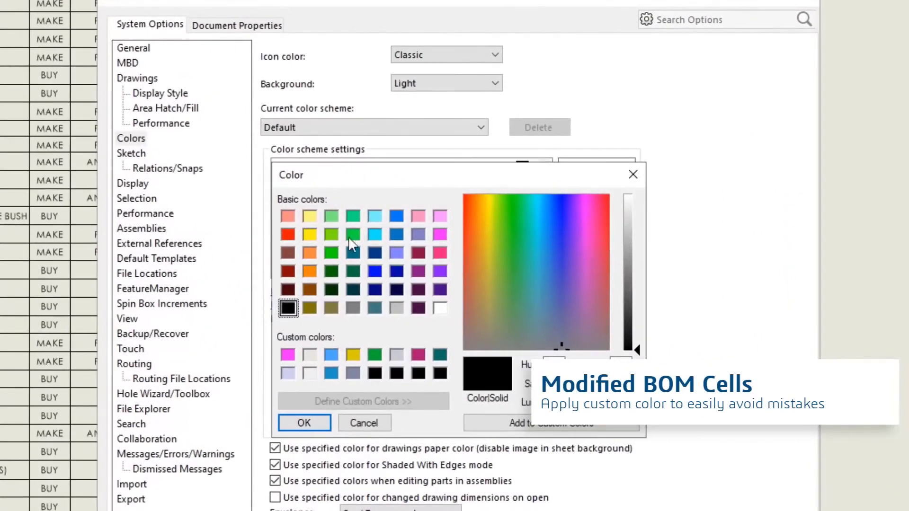
click(288, 234)
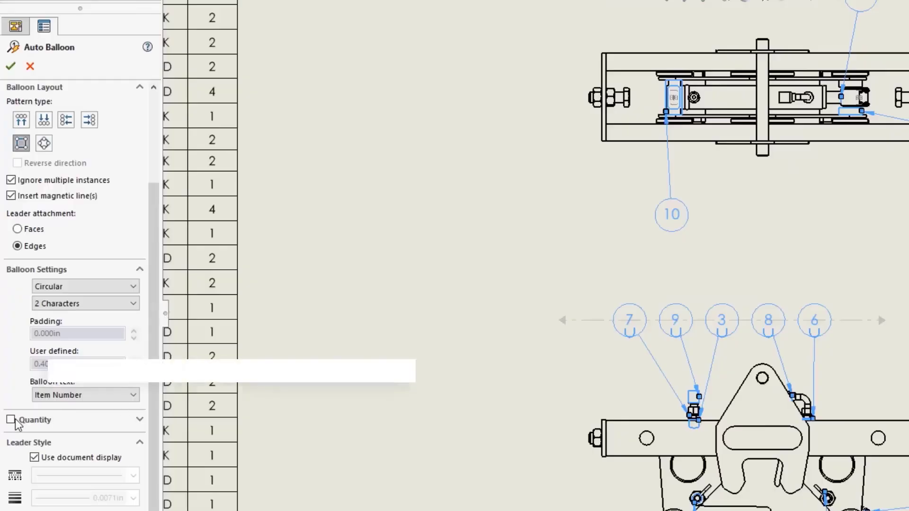
Include component quantities beside the auto balloons on the clipping assembly views
click(11, 419)
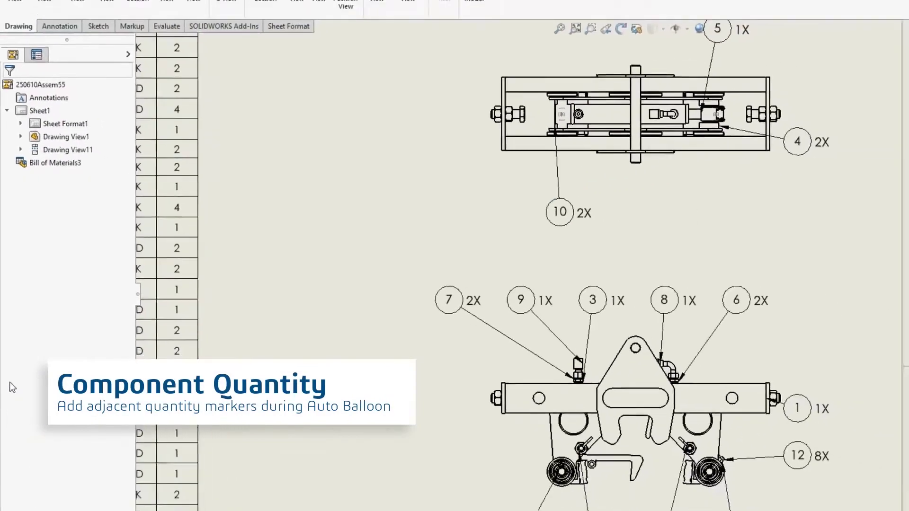
drag(356, 473, 281, 473)
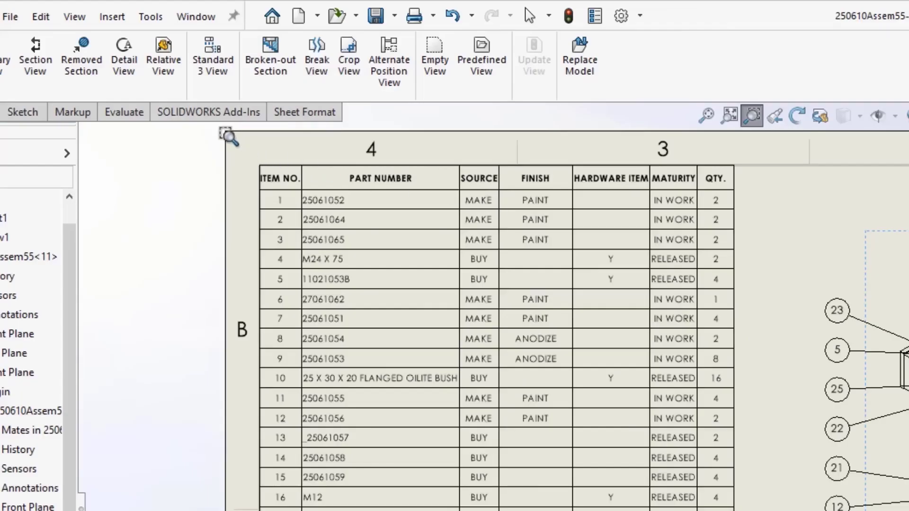
Filter the SOURCE column of the purchasing bill of materials to show only BUY items
drag(226, 135, 872, 399)
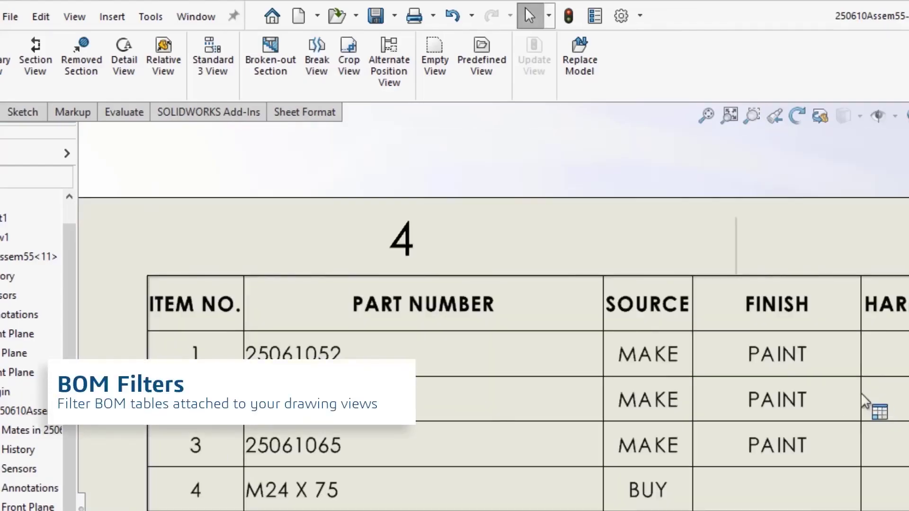
click(862, 400)
click(683, 265)
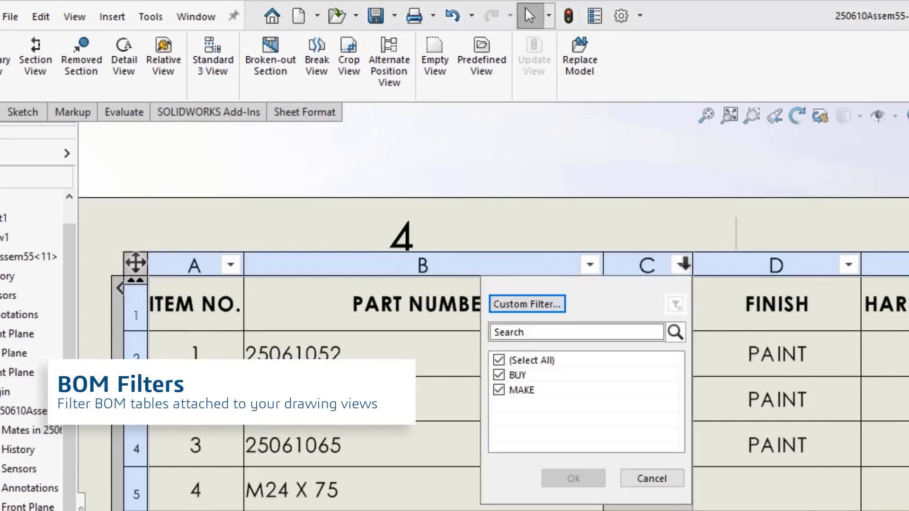
click(499, 390)
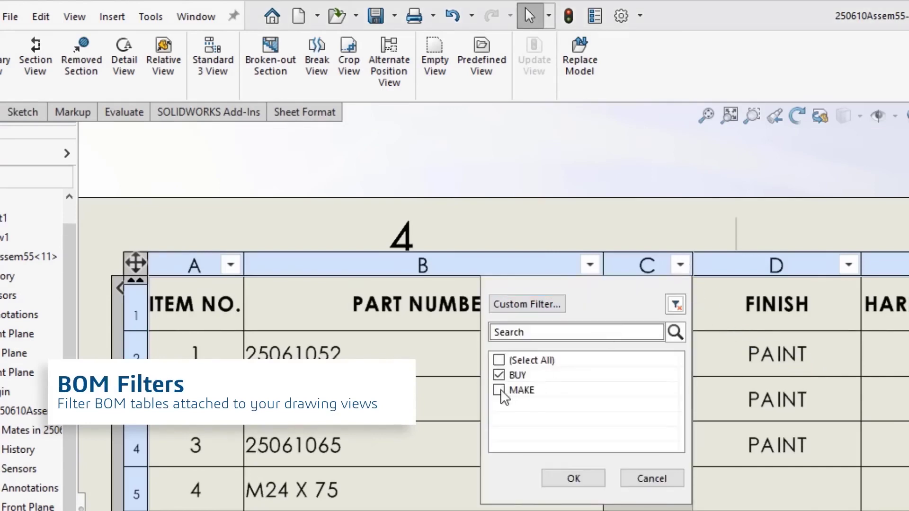
click(573, 477)
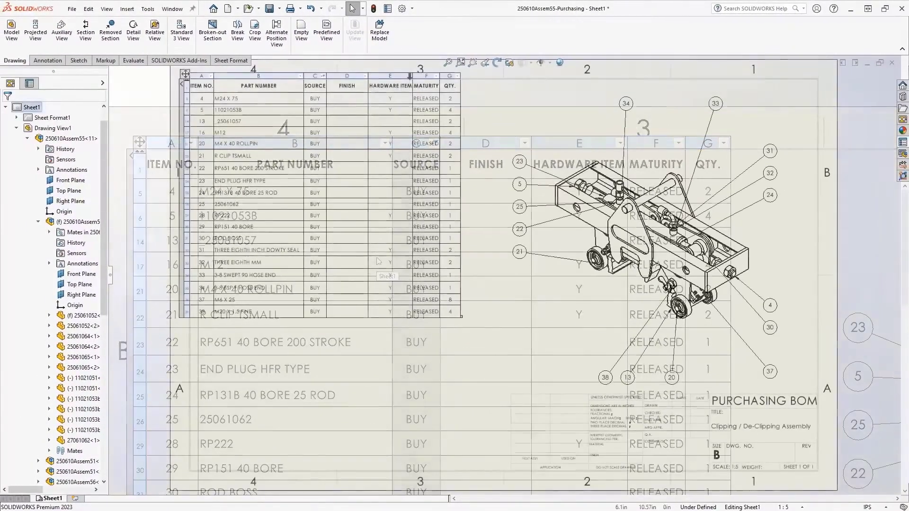
Filter the HARDWARE ITEM column of the purchasing bill of materials to exclude blank entries
click(524, 108)
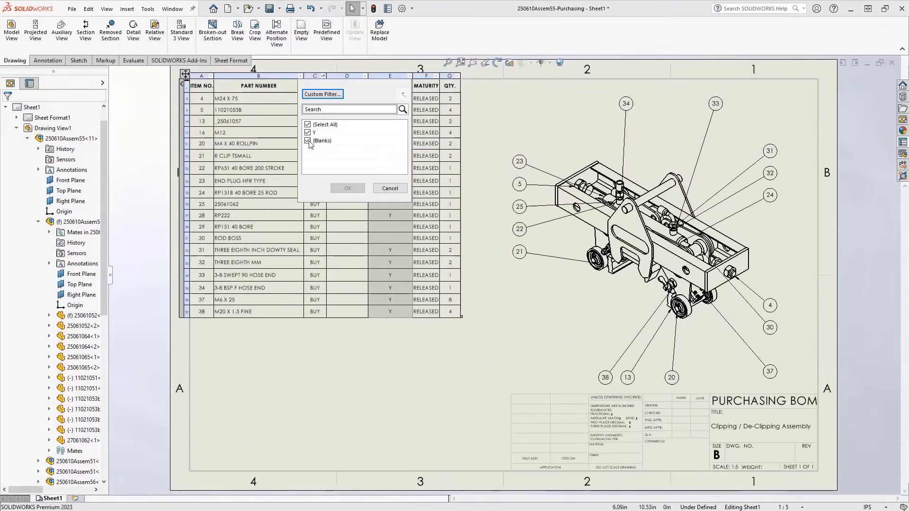
click(347, 189)
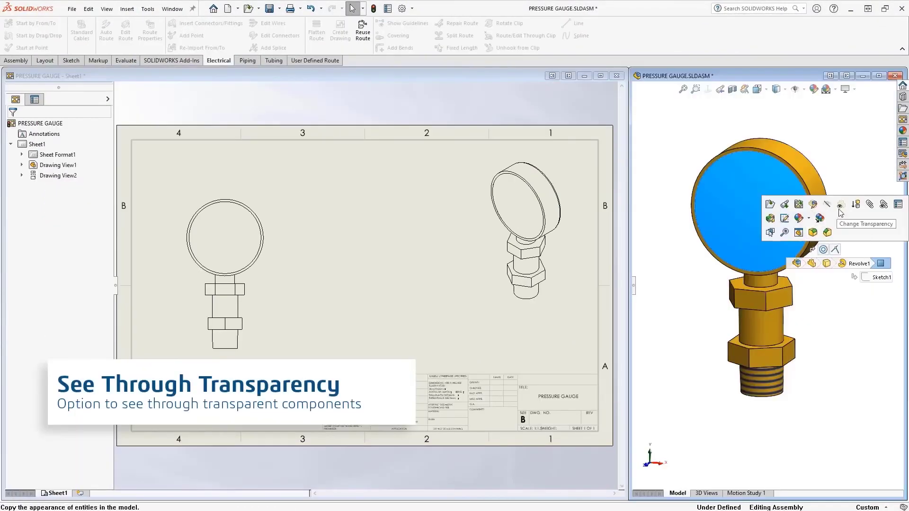
Make the pressure gauge's front cover transparent and open the Detailing document properties of the drawing
click(797, 263)
click(189, 223)
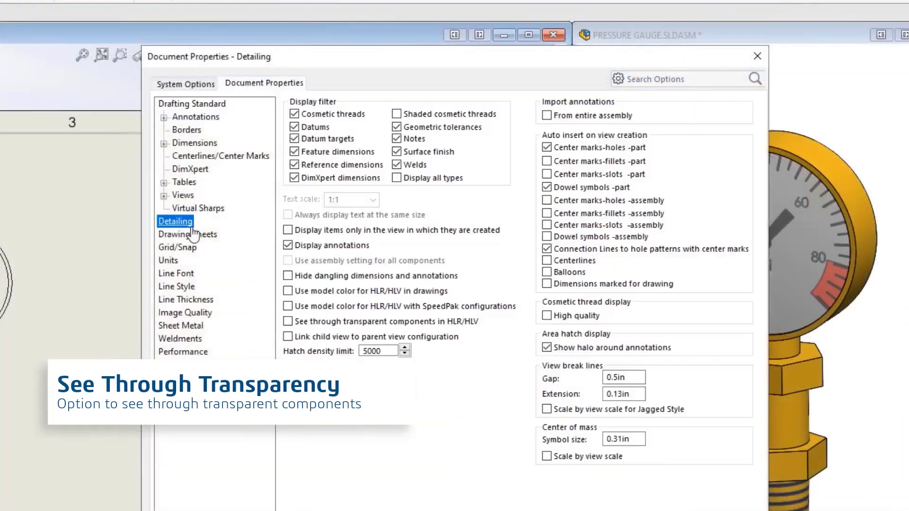